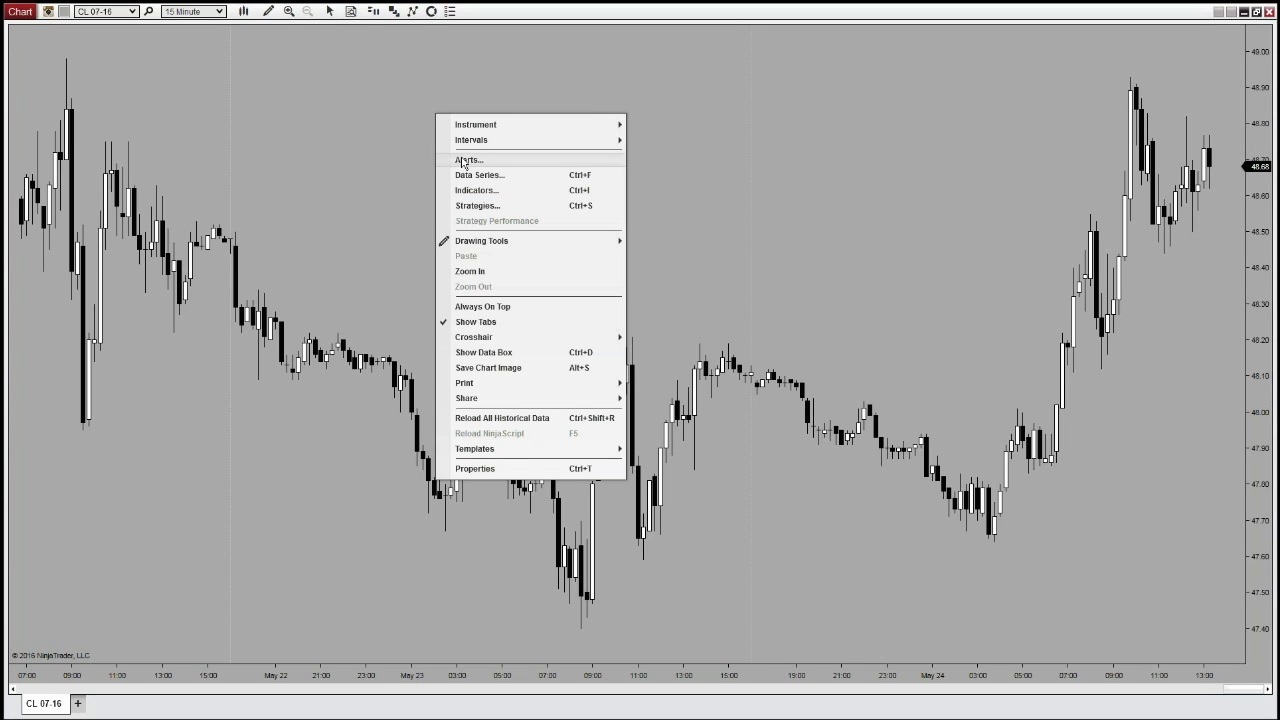
Add the __HTDrawBar indicator with its default settings to the CL 07-16 15-minute chart
click(468, 190)
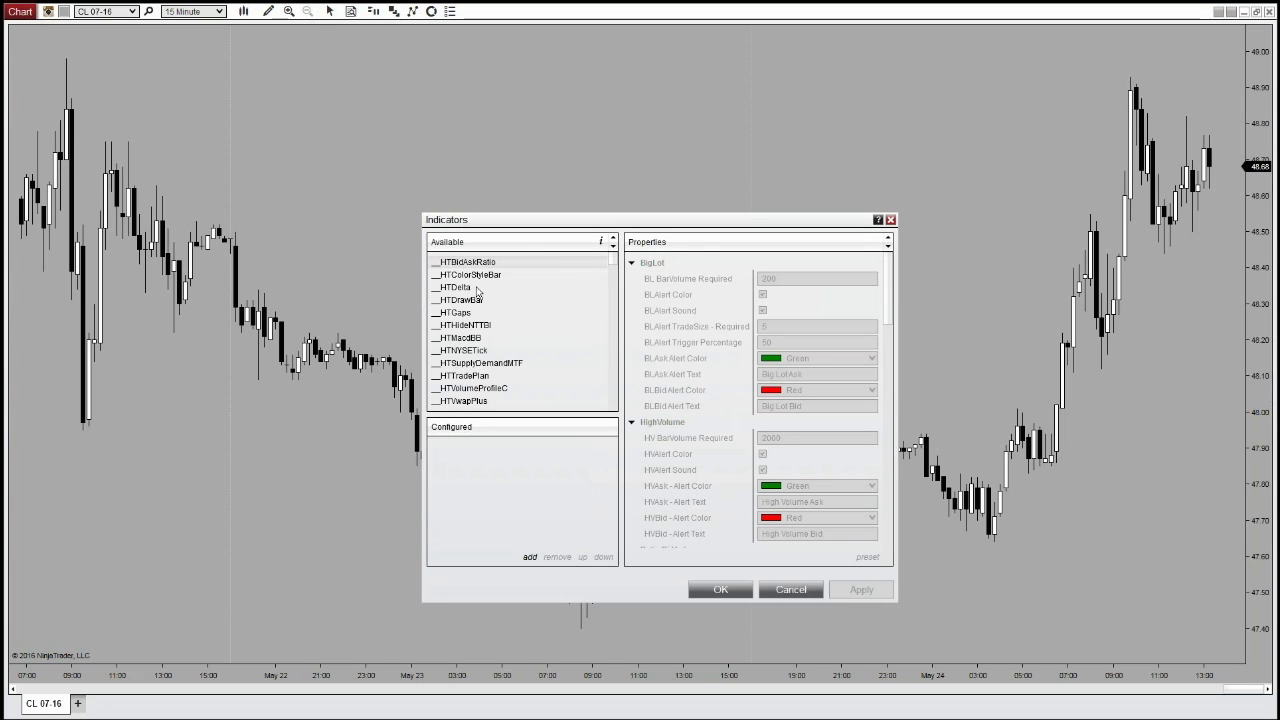
double_click(470, 300)
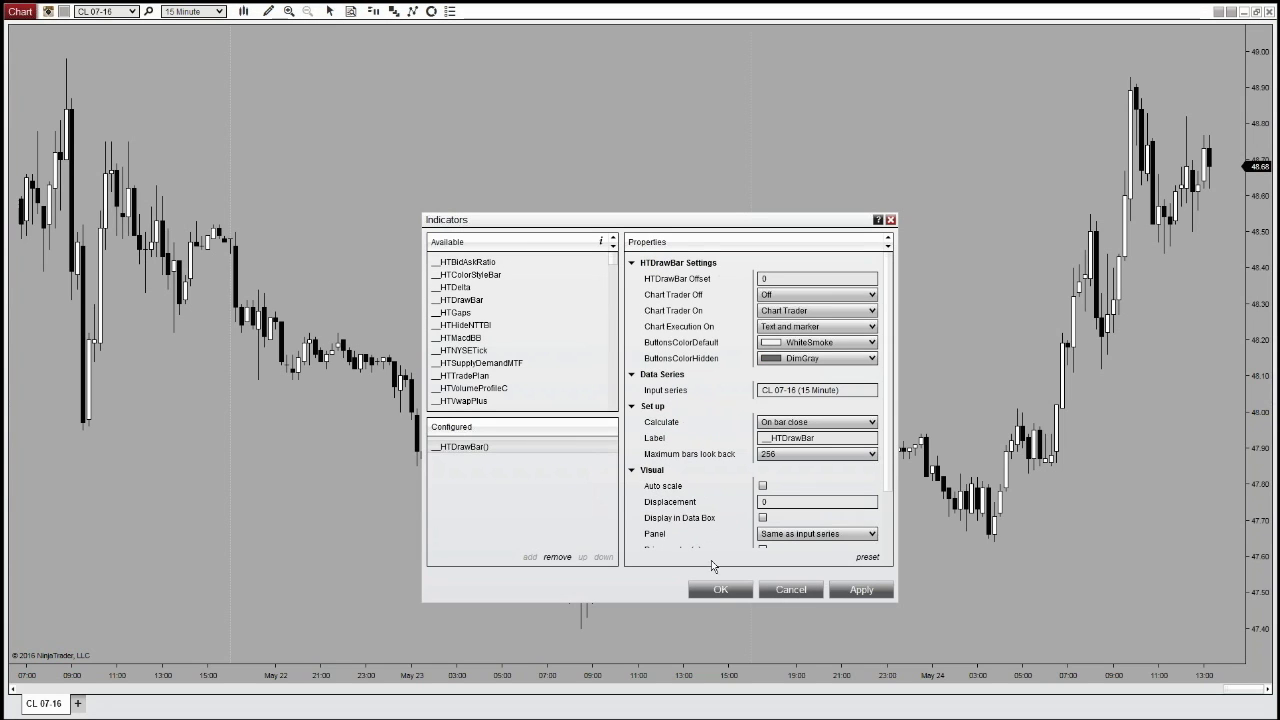
click(714, 593)
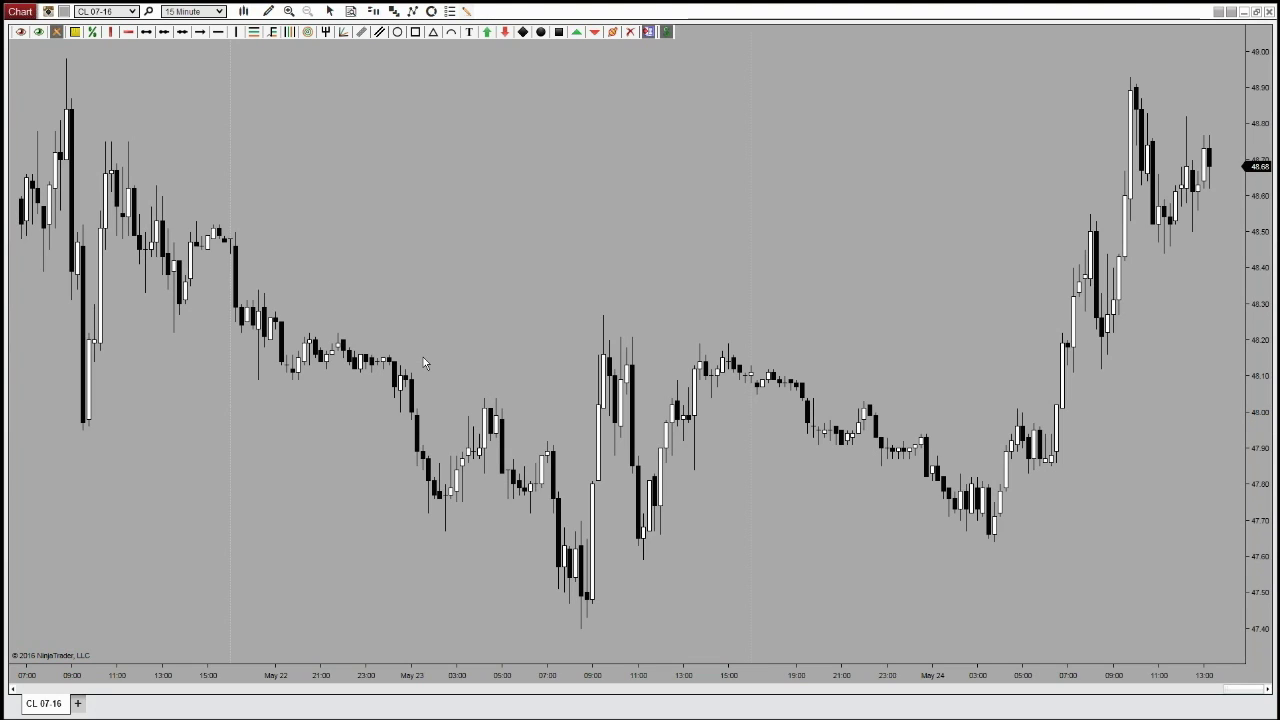
Draw an ellipse in the empty area above the candles and a wide rectangle extending from the first swing high across the chart
click(397, 32)
click(430, 102)
click(572, 184)
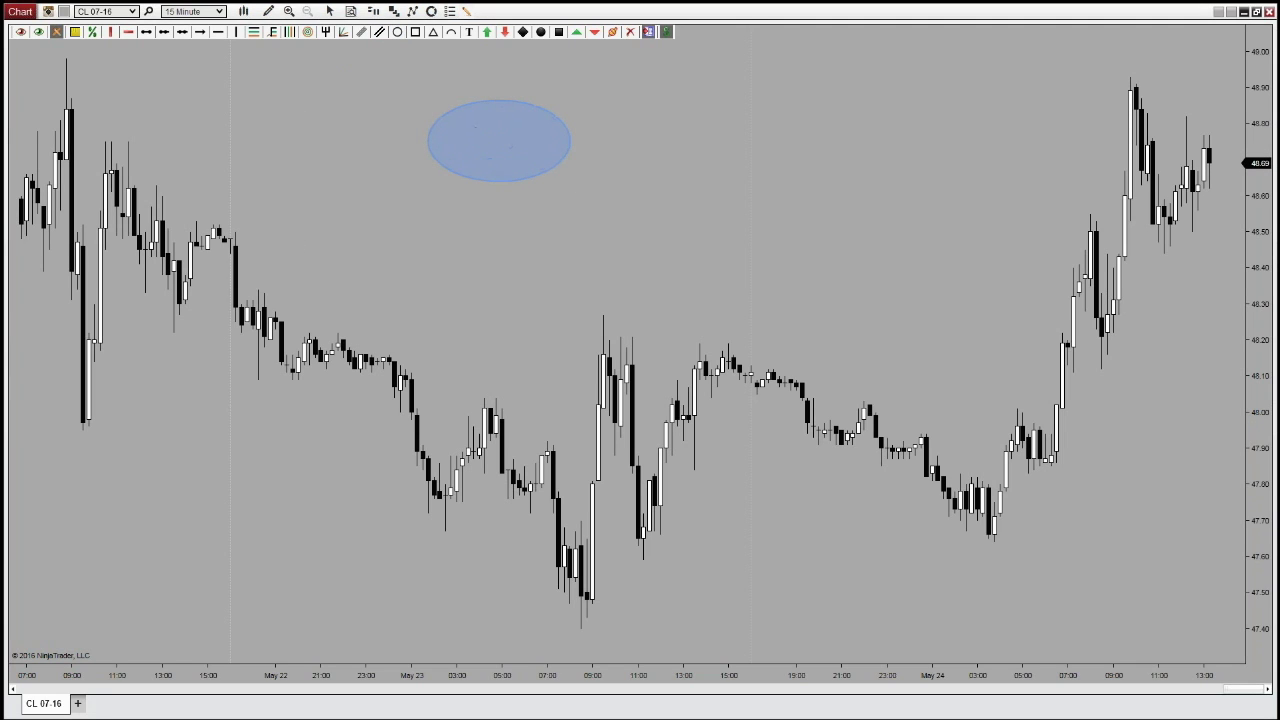
click(66, 59)
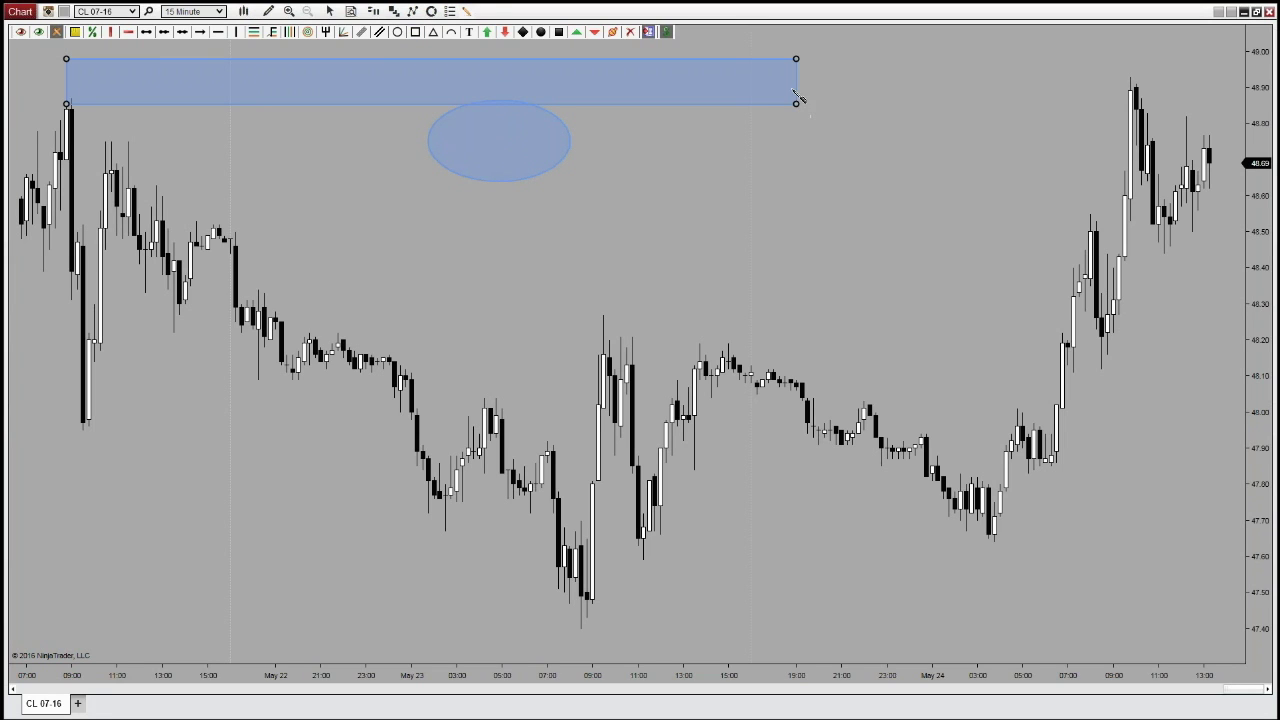
click(788, 113)
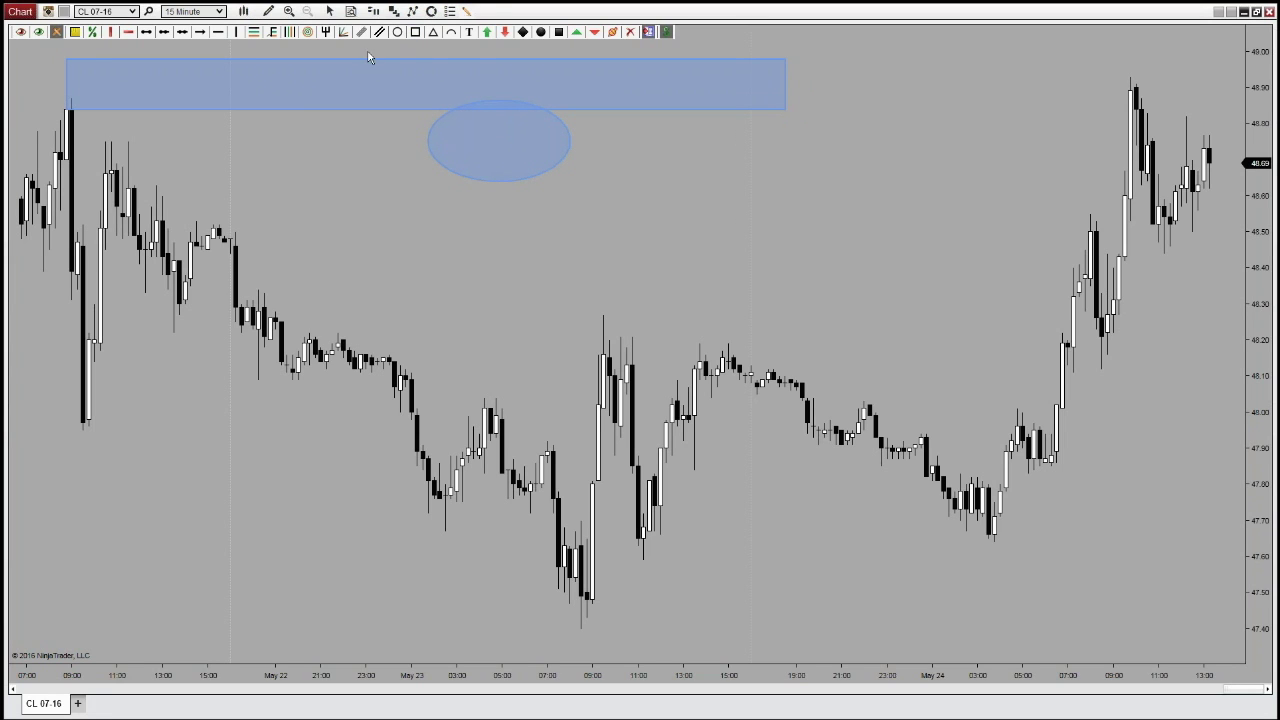
Draw a rising line through the May 22 candles and a triangle joining the low, high and next low of the May 23 spike
click(148, 32)
click(178, 497)
click(308, 300)
click(581, 628)
click(603, 317)
click(643, 550)
click(643, 555)
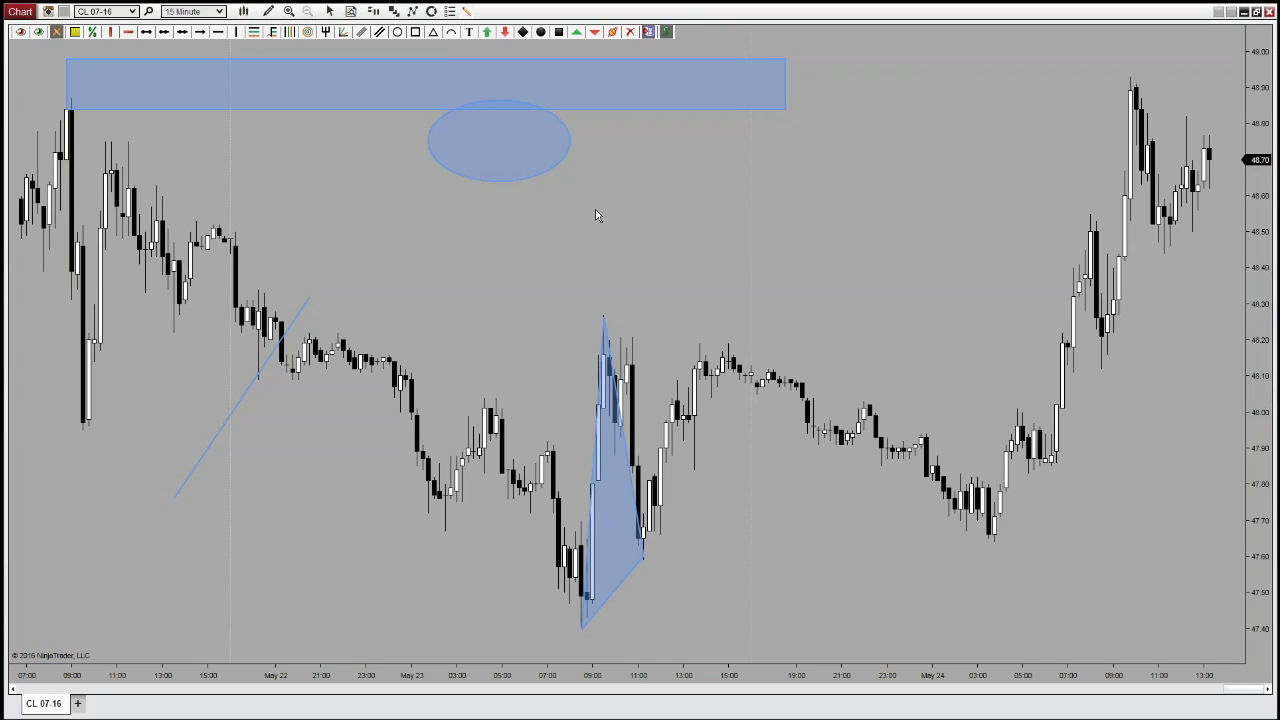
Clear the existing drawings and draw an arrow line from the May 23 low to the May 24 low
click(238, 33)
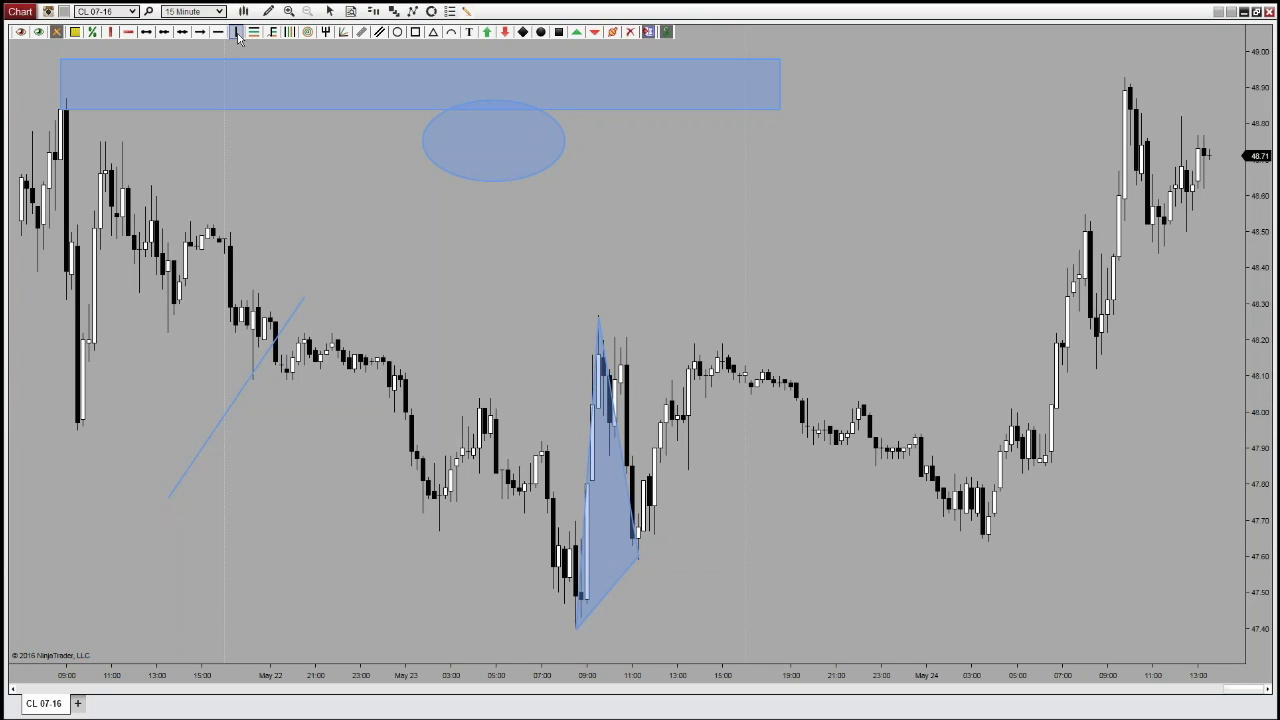
click(237, 33)
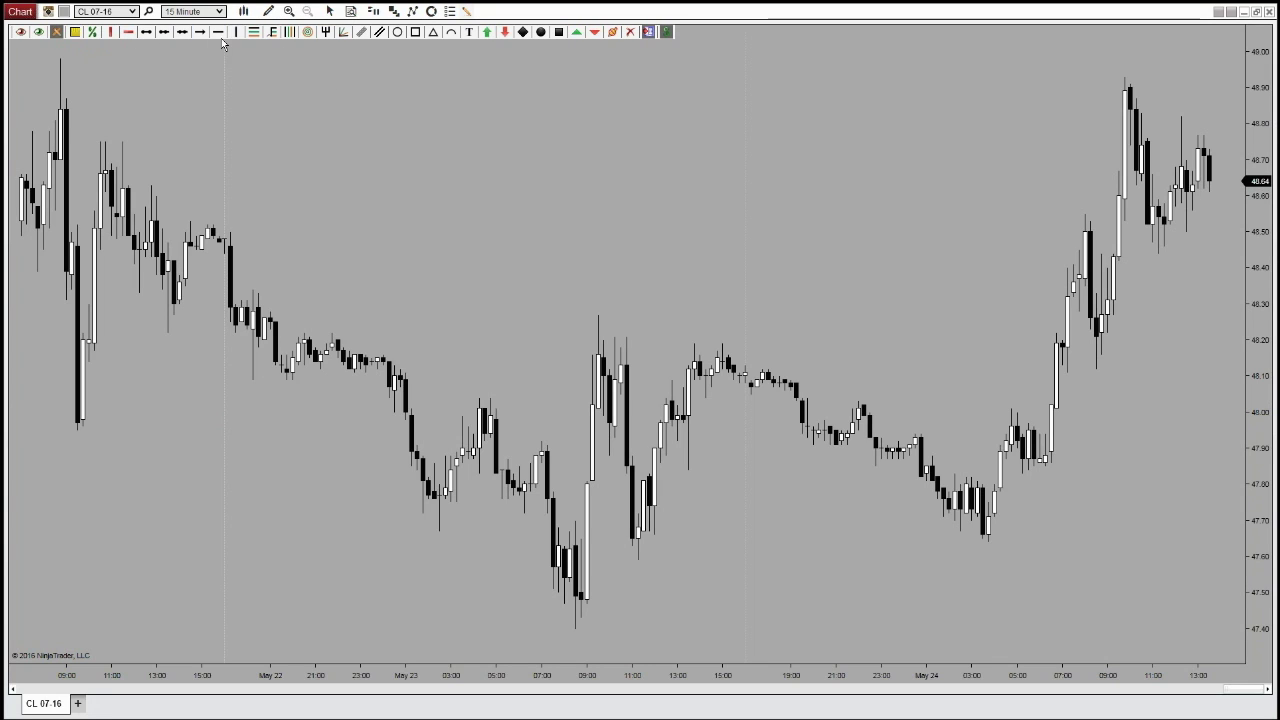
click(577, 625)
click(993, 541)
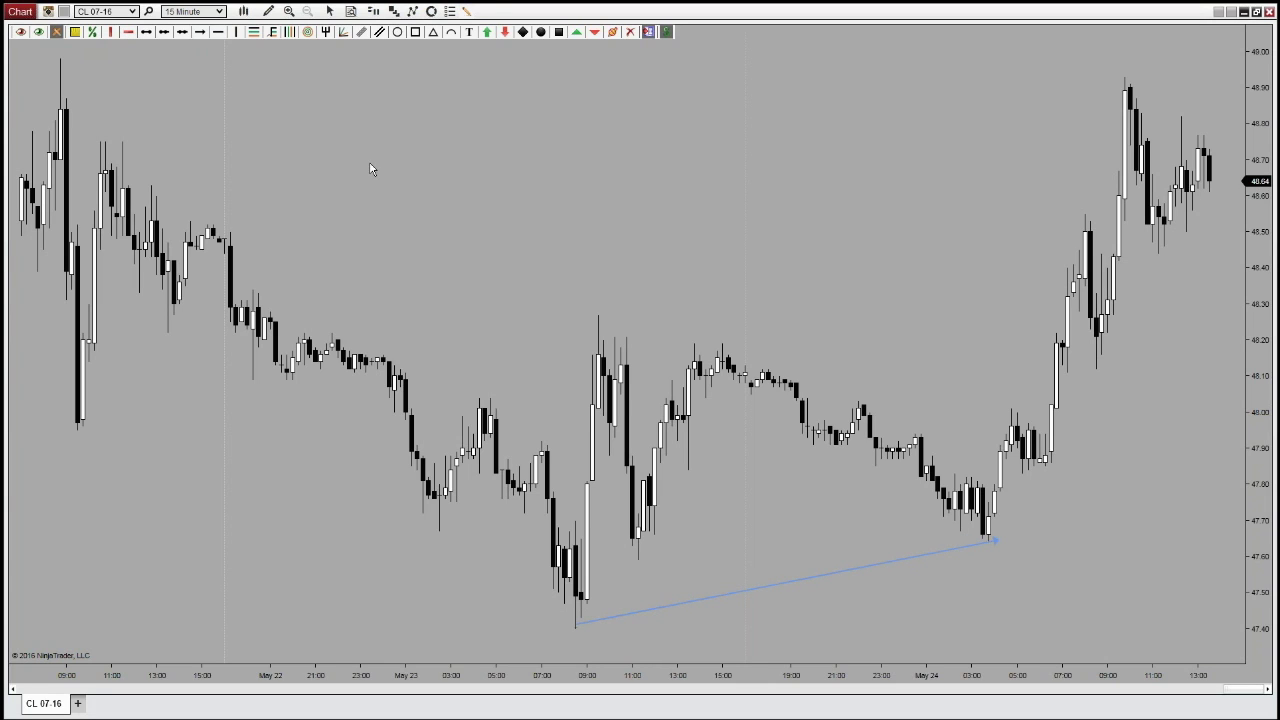
Draw Fibonacci retracements from the first swing high near 49.00 down to the May 23 low near 47.40
click(60, 55)
click(576, 633)
click(598, 628)
Draw a resistance rectangle from the first swing high to just past the May 24 high, between about 48.98 and 48.83
click(416, 32)
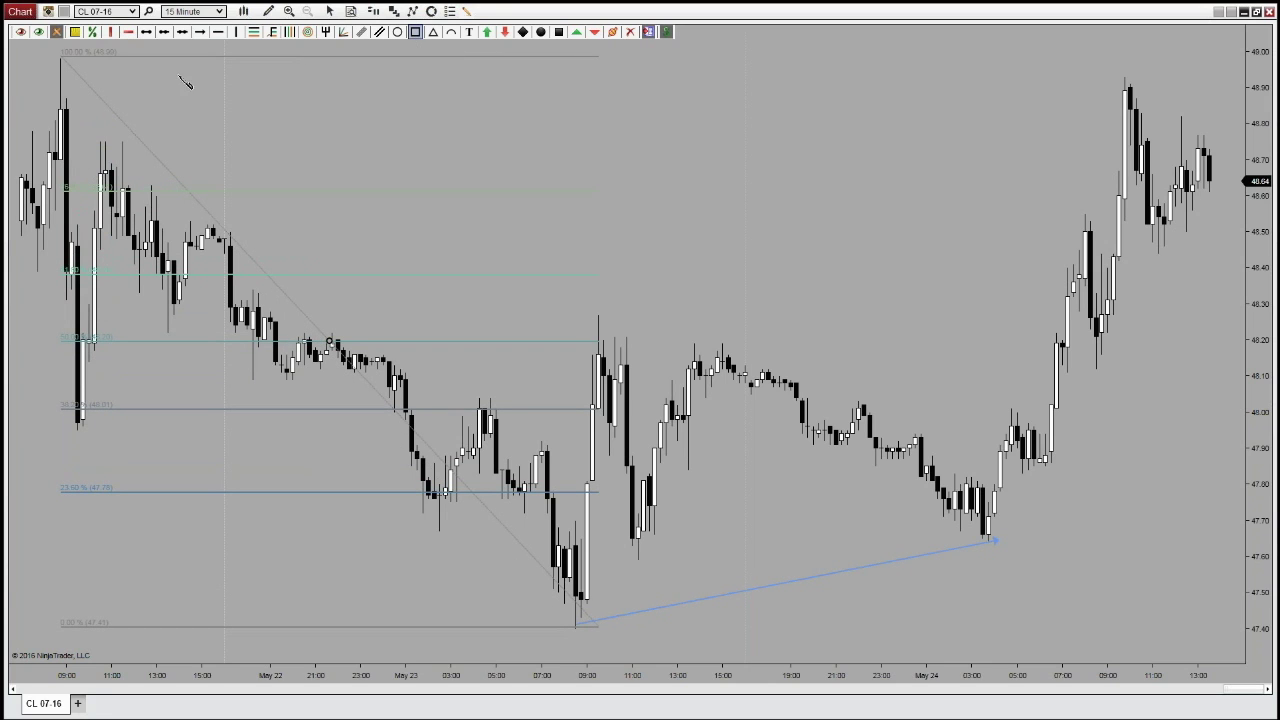
click(56, 60)
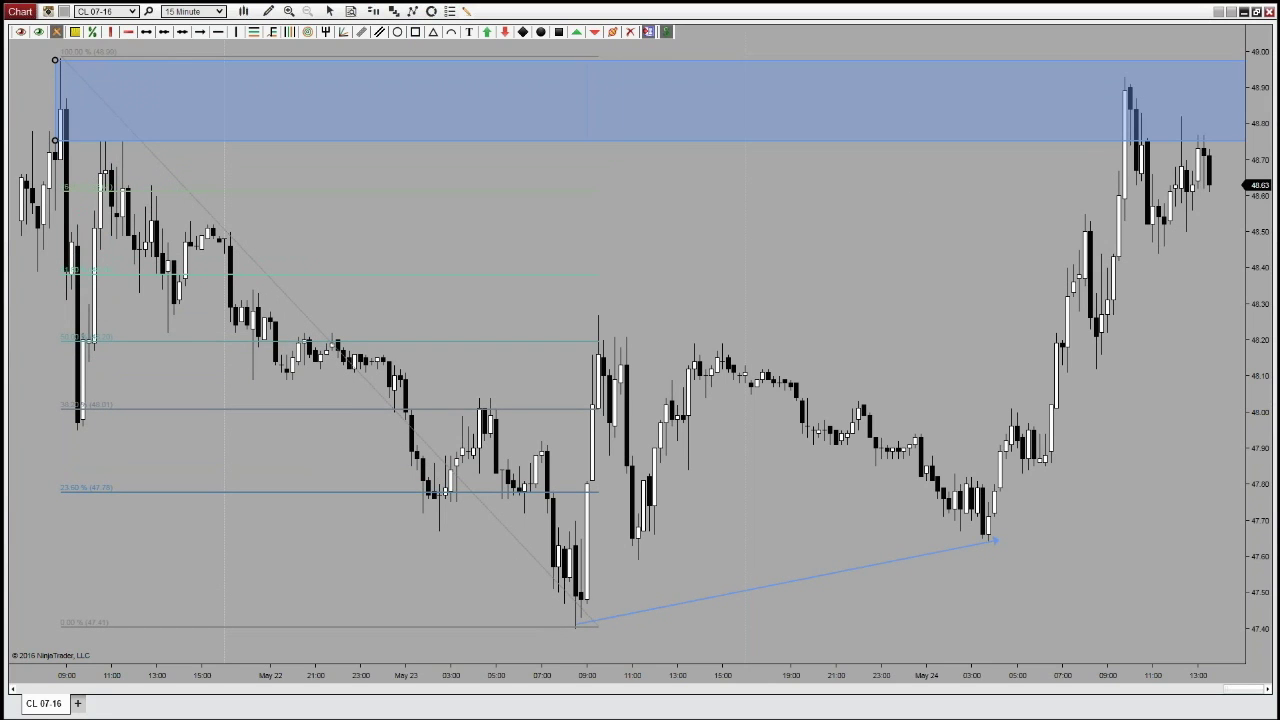
click(1170, 104)
click(417, 244)
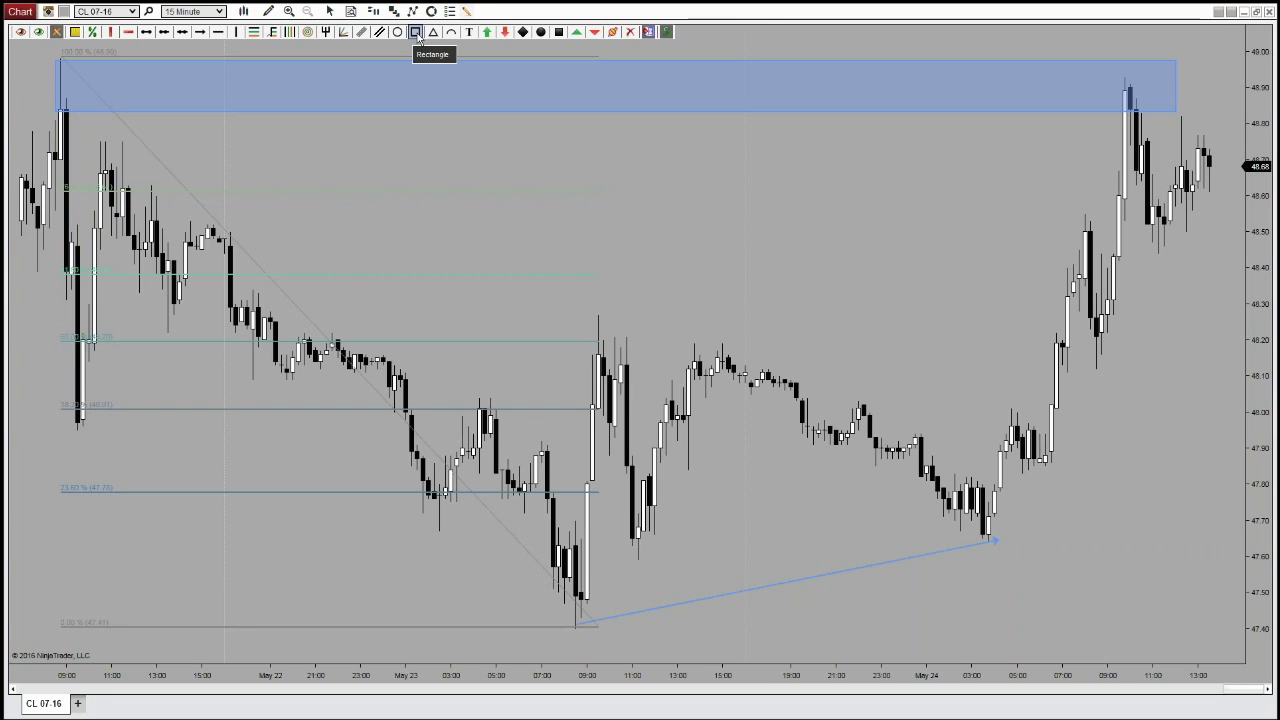
Hide the rectangle drawings, and toggle the Fibonacci retracements hidden, visible and hidden again through the draw bar
key(Delete)
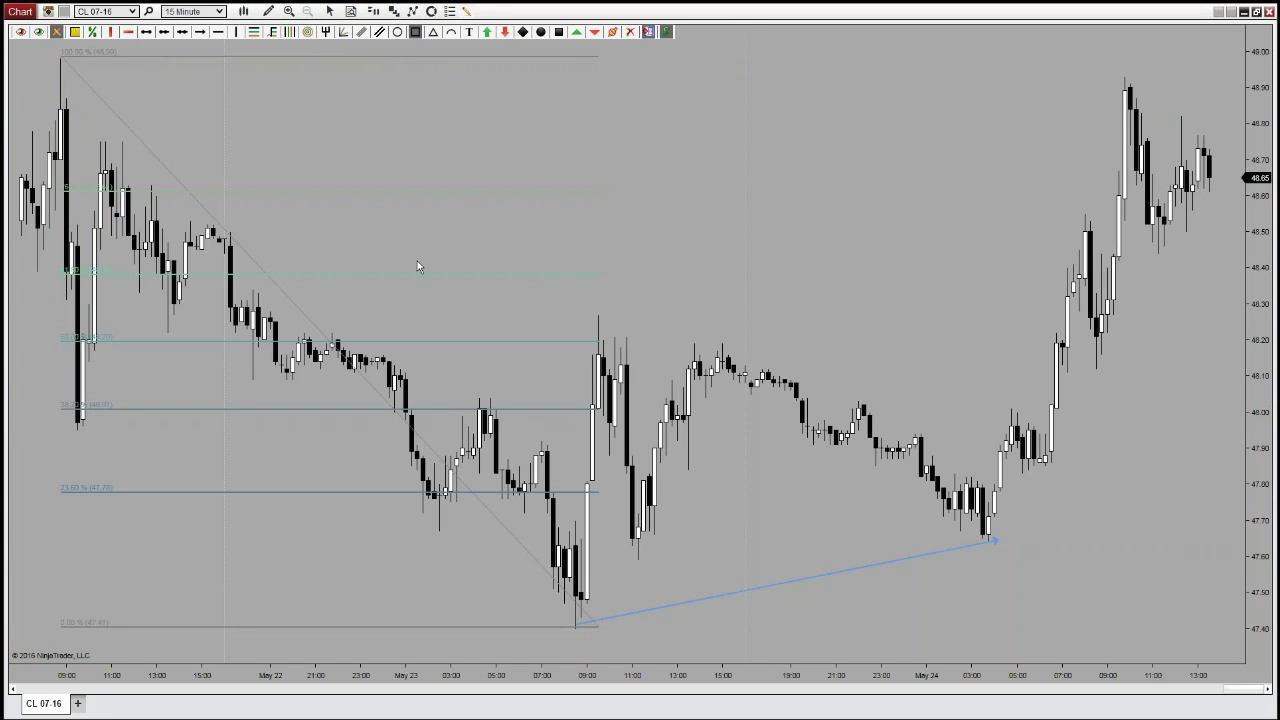
click(255, 32)
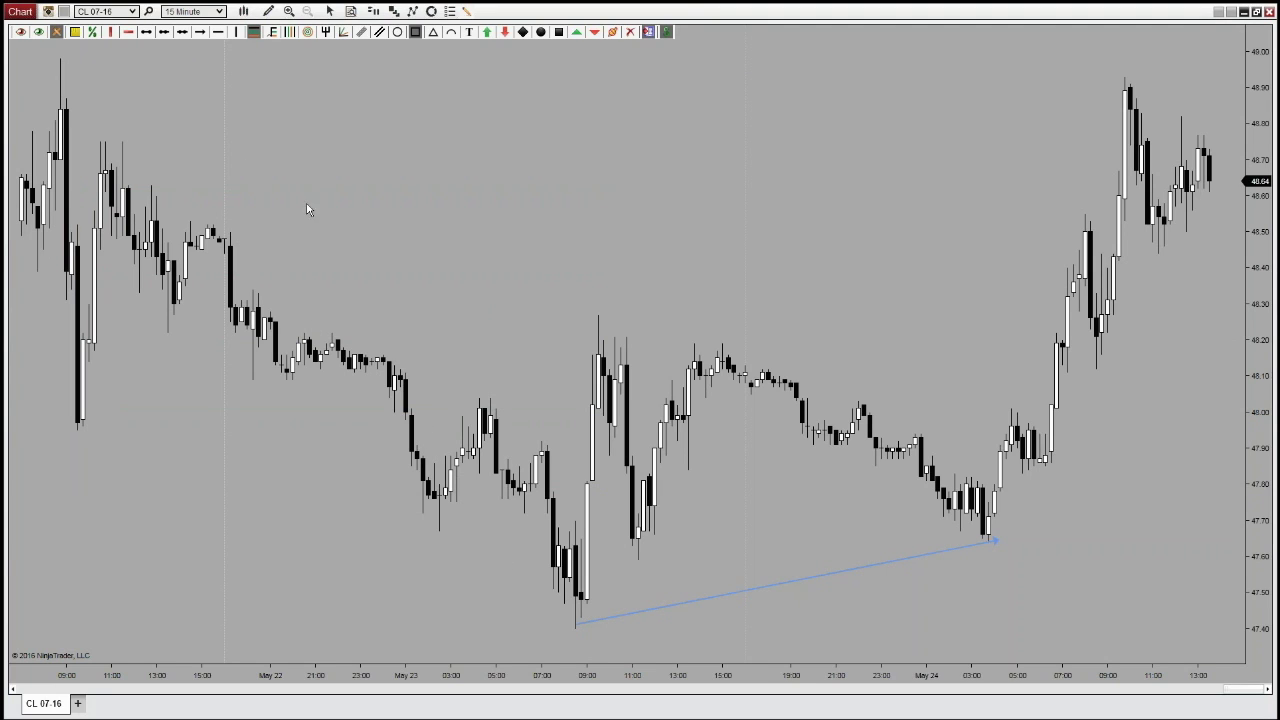
click(254, 32)
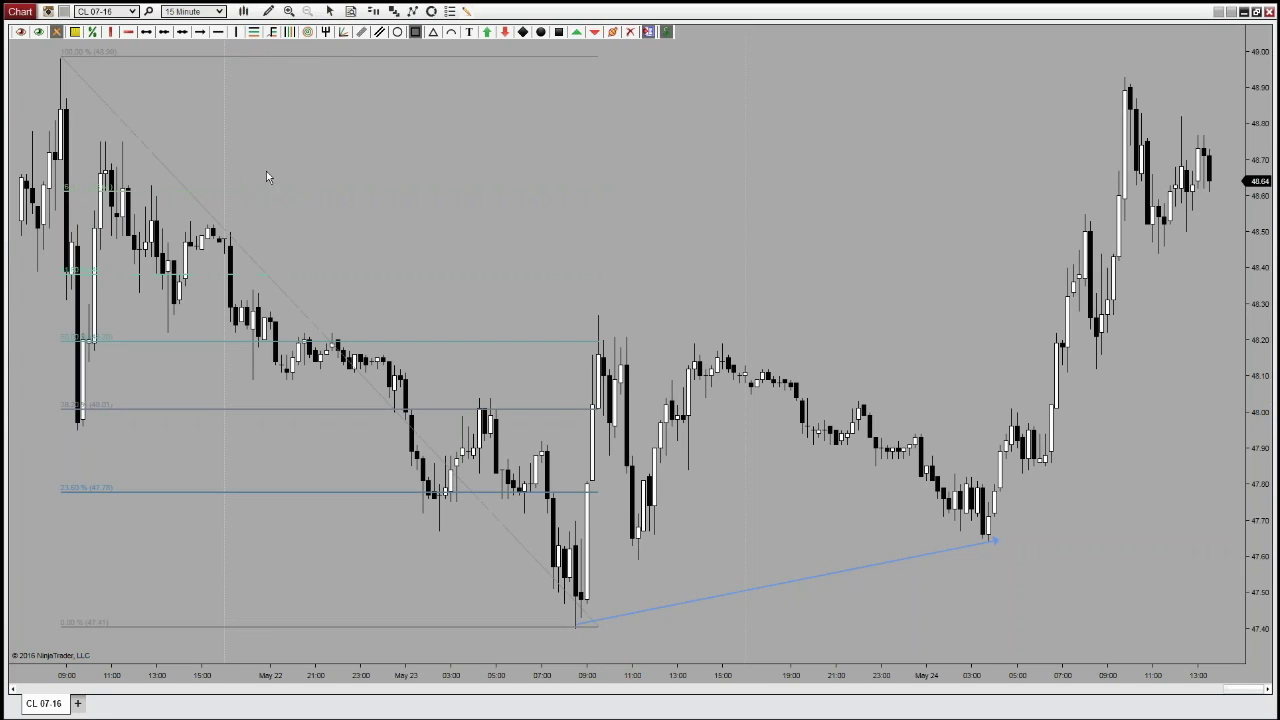
click(254, 32)
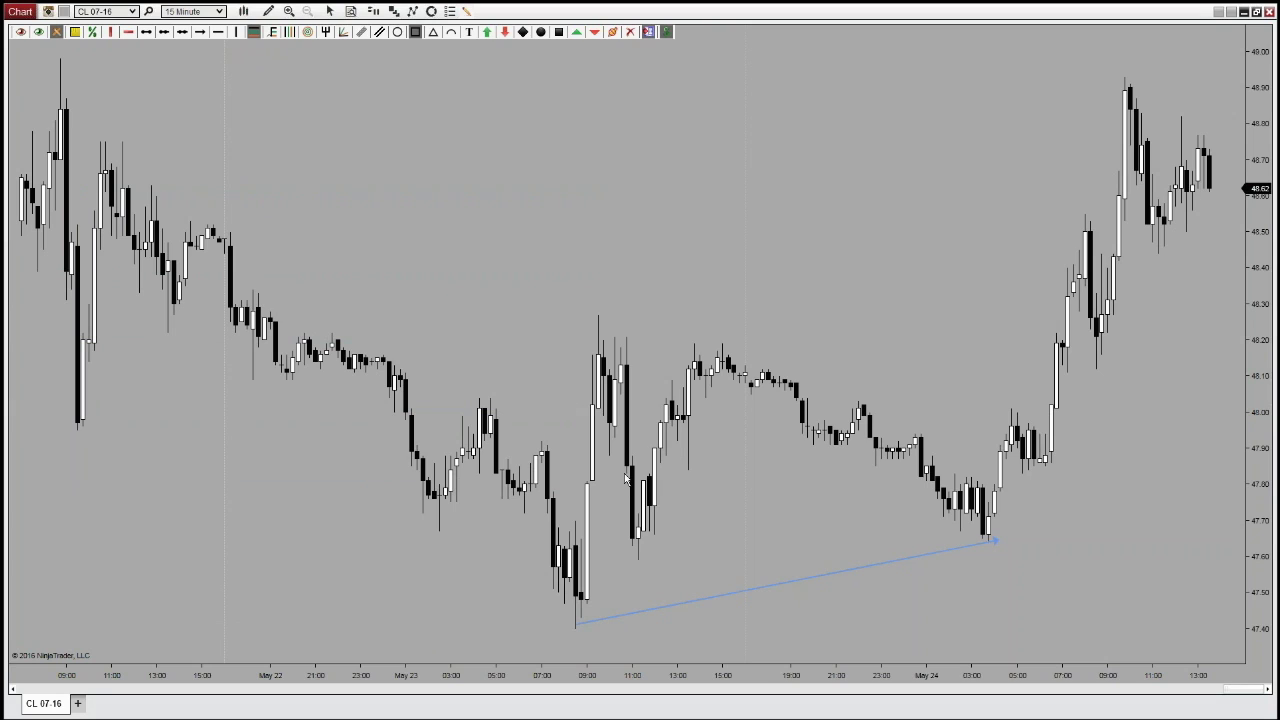
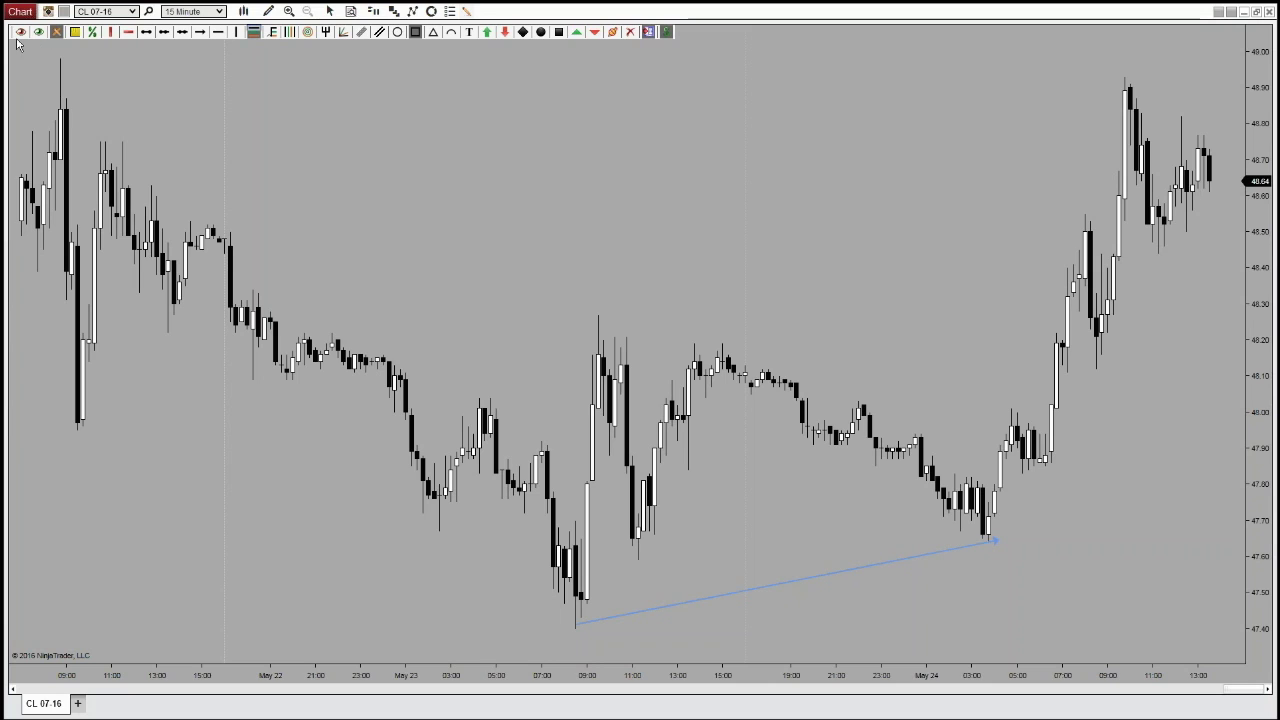
click(269, 12)
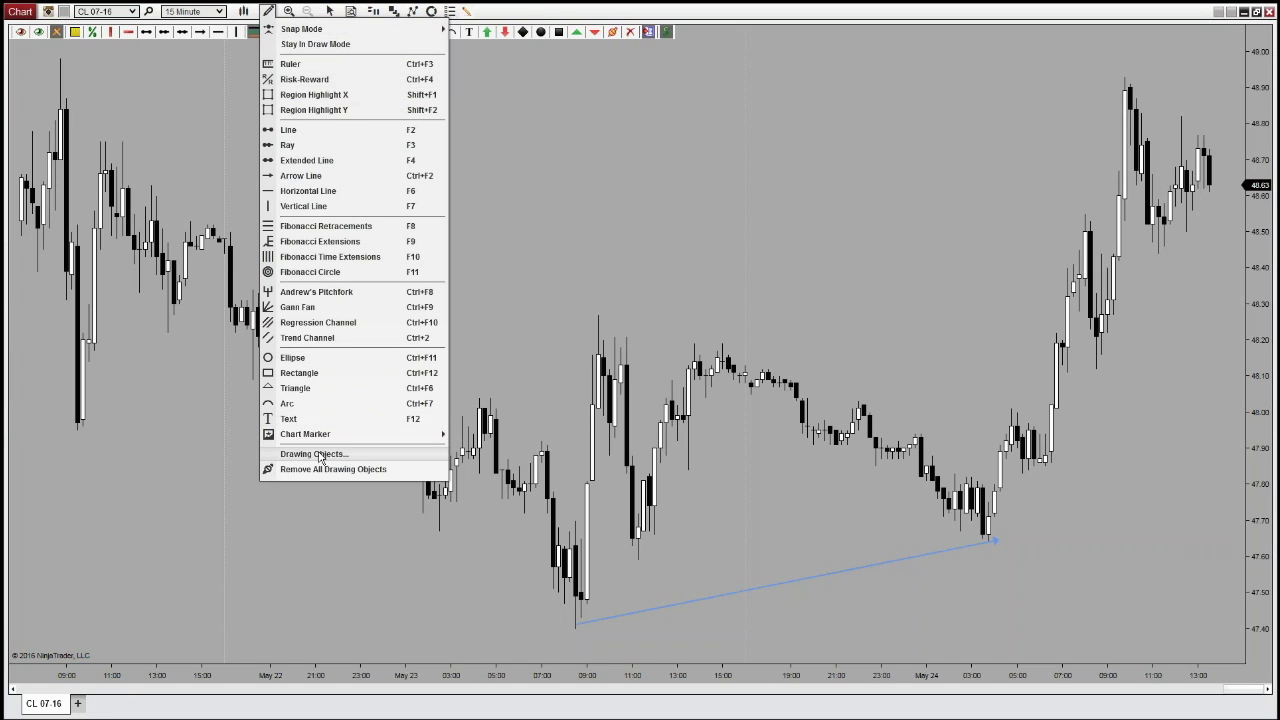
click(167, 127)
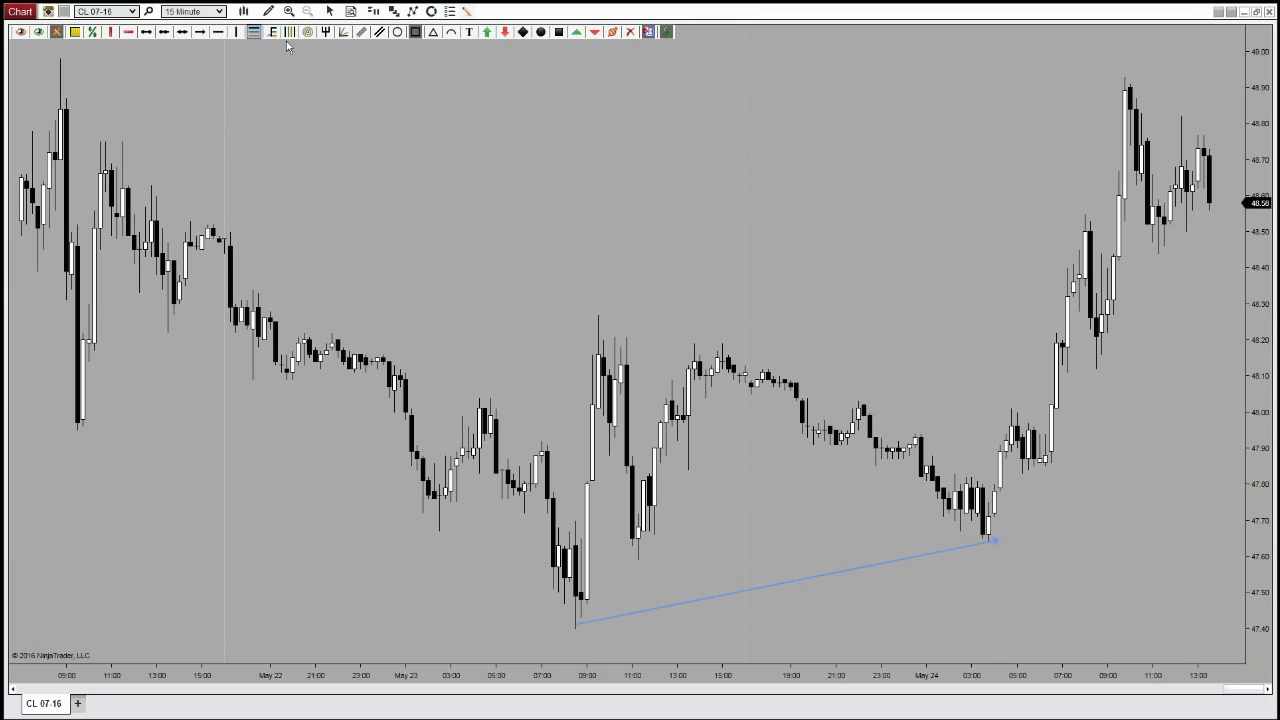
click(414, 36)
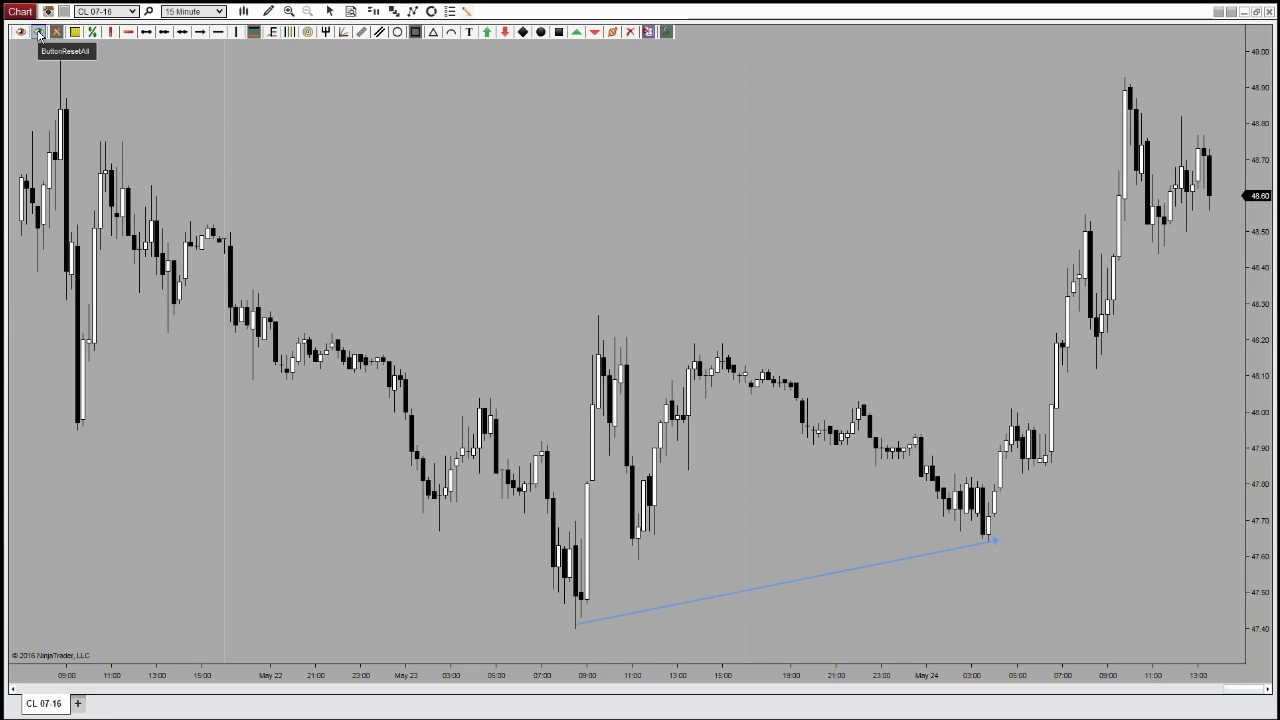
Restore all hidden drawings, hide and show the whole set twice, and leave every drawing visible
click(38, 33)
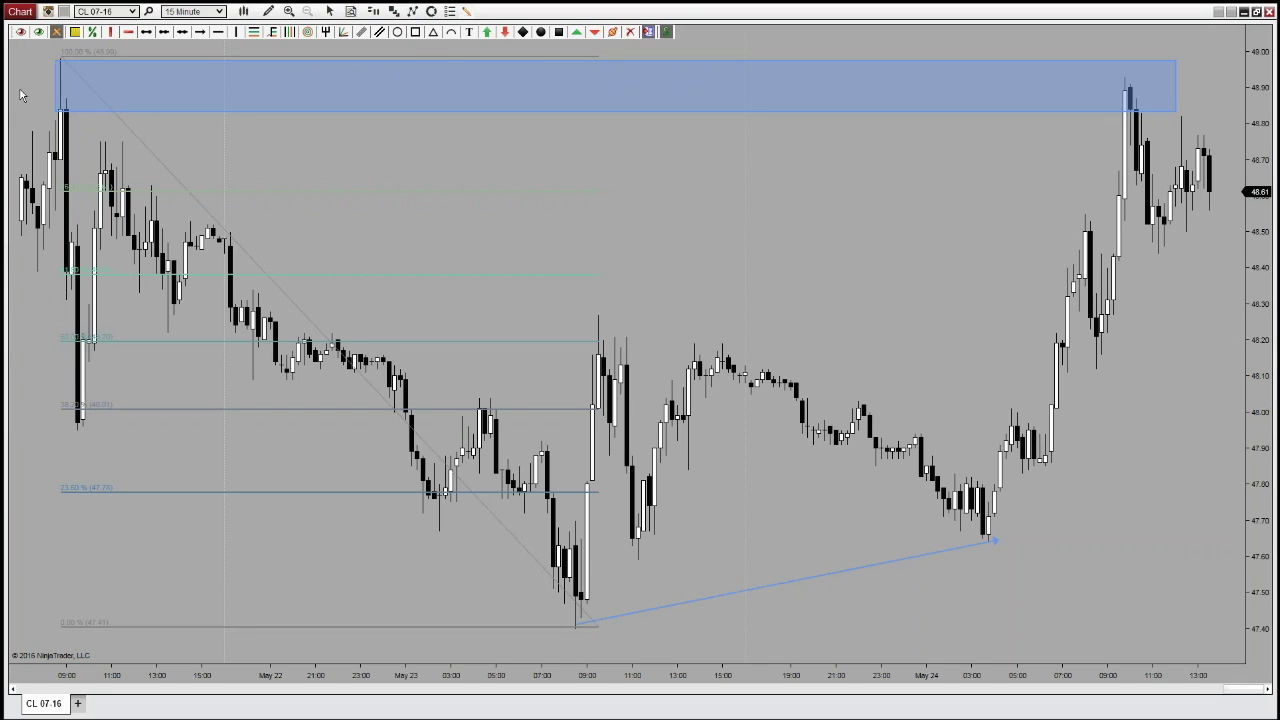
click(20, 32)
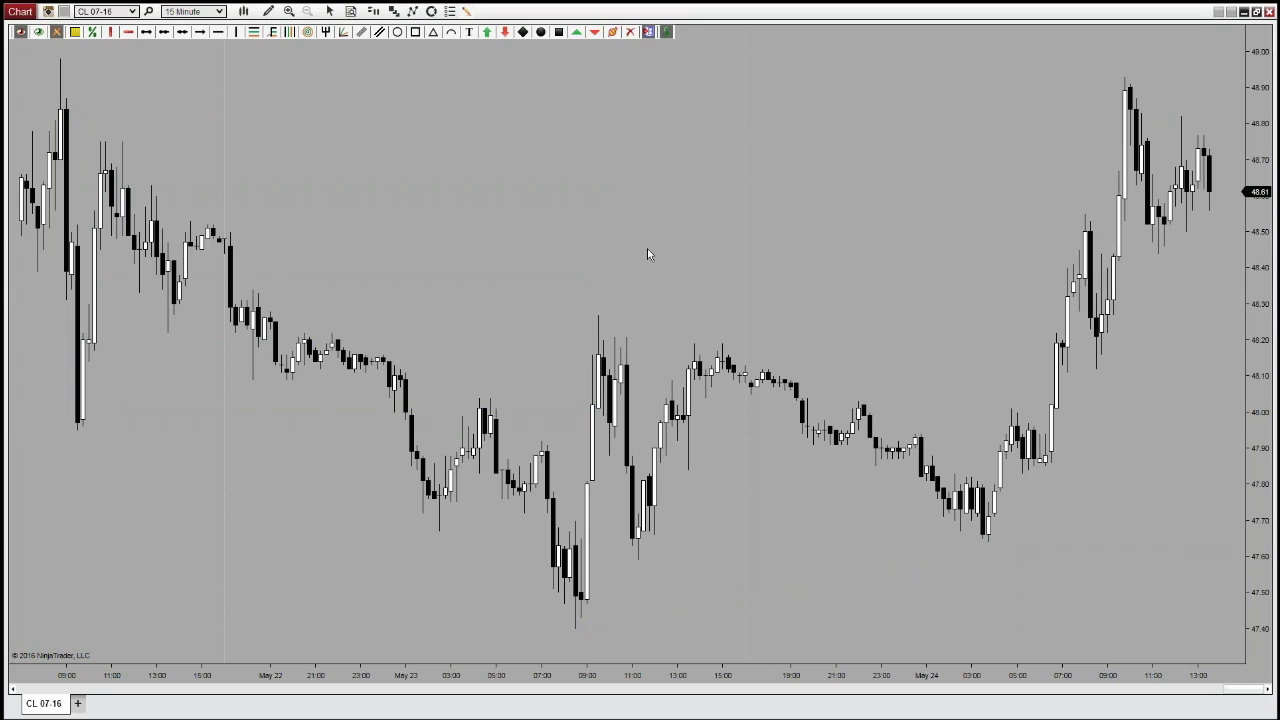
click(20, 32)
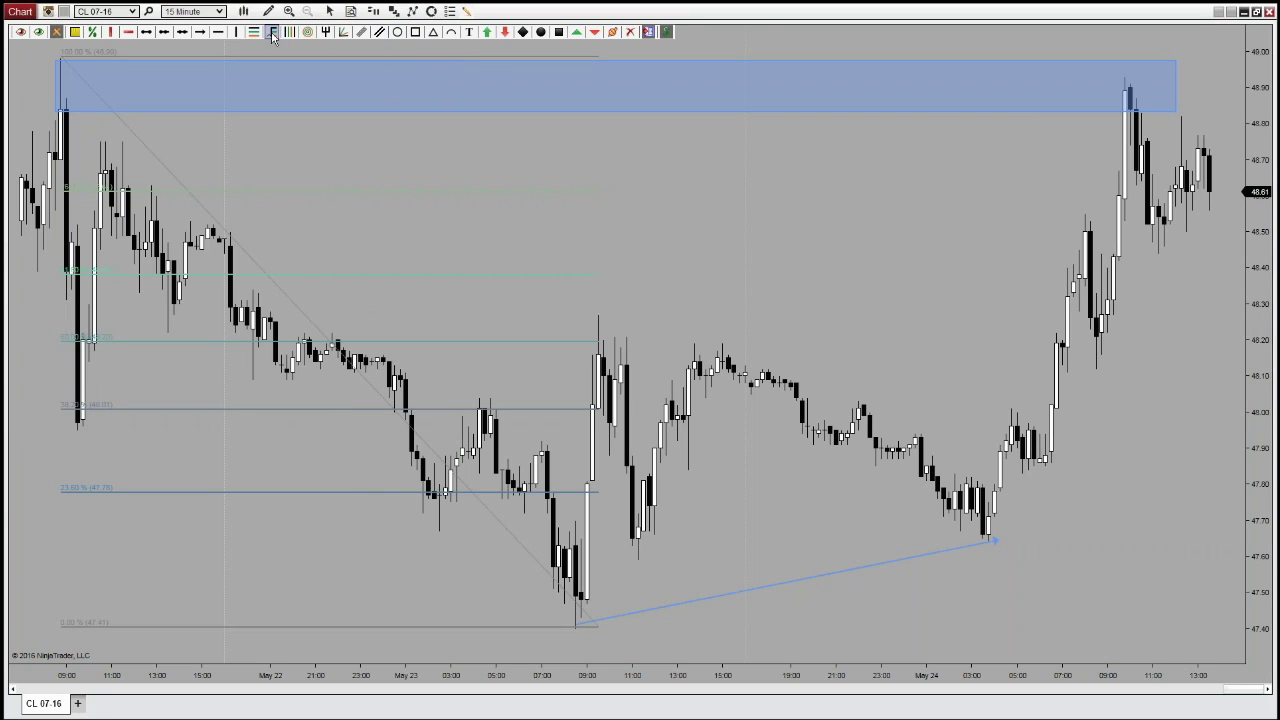
click(20, 34)
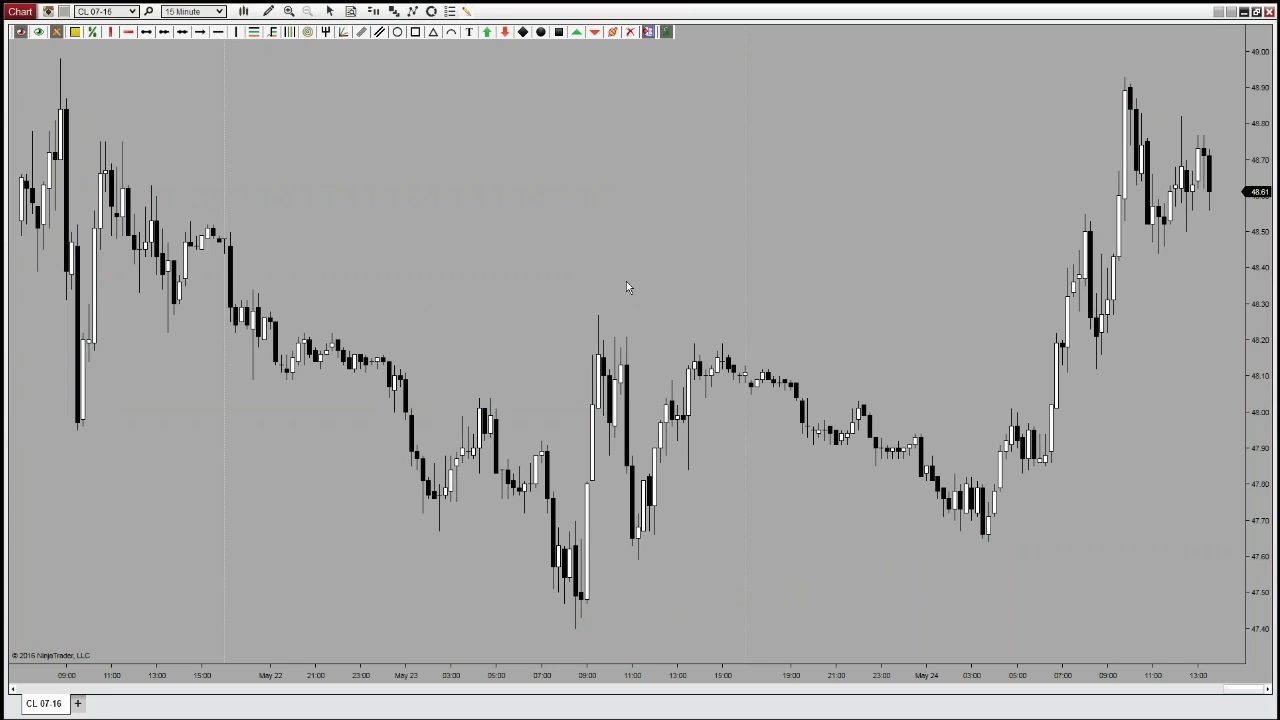
click(38, 33)
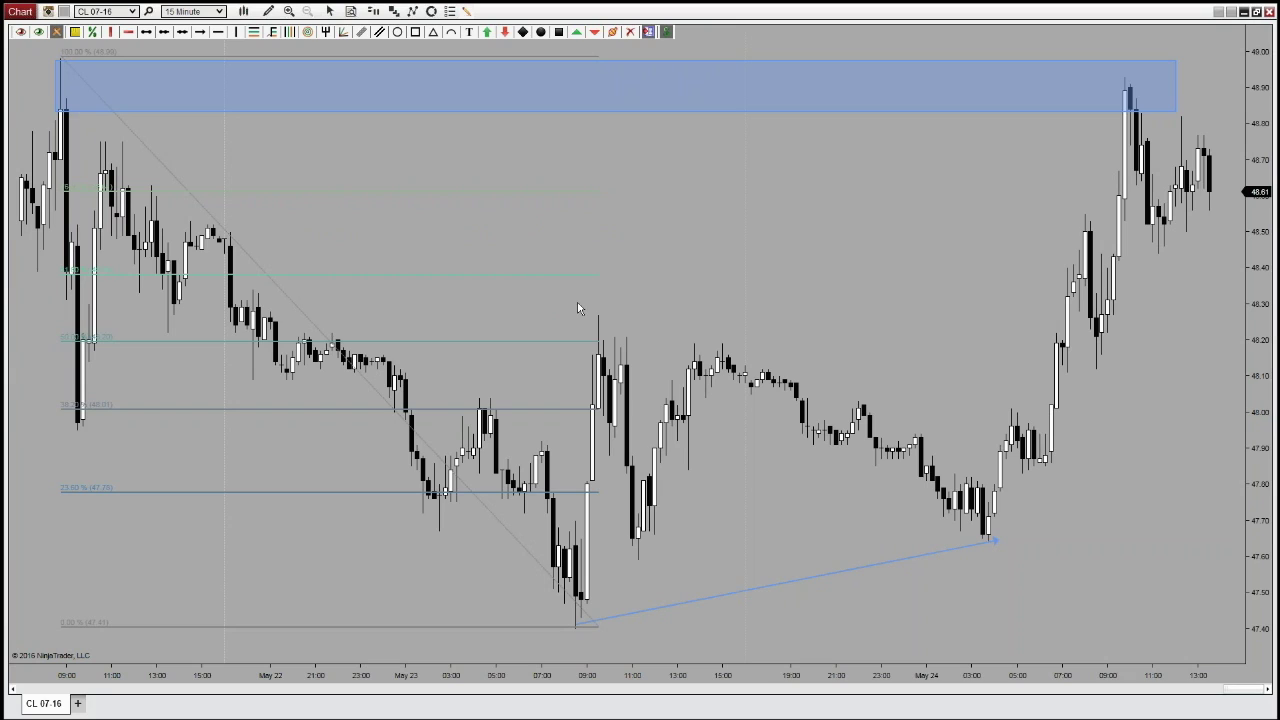
Show and hide the trade executions on the chart, and do the same with the Chart Trader
click(667, 33)
click(667, 33)
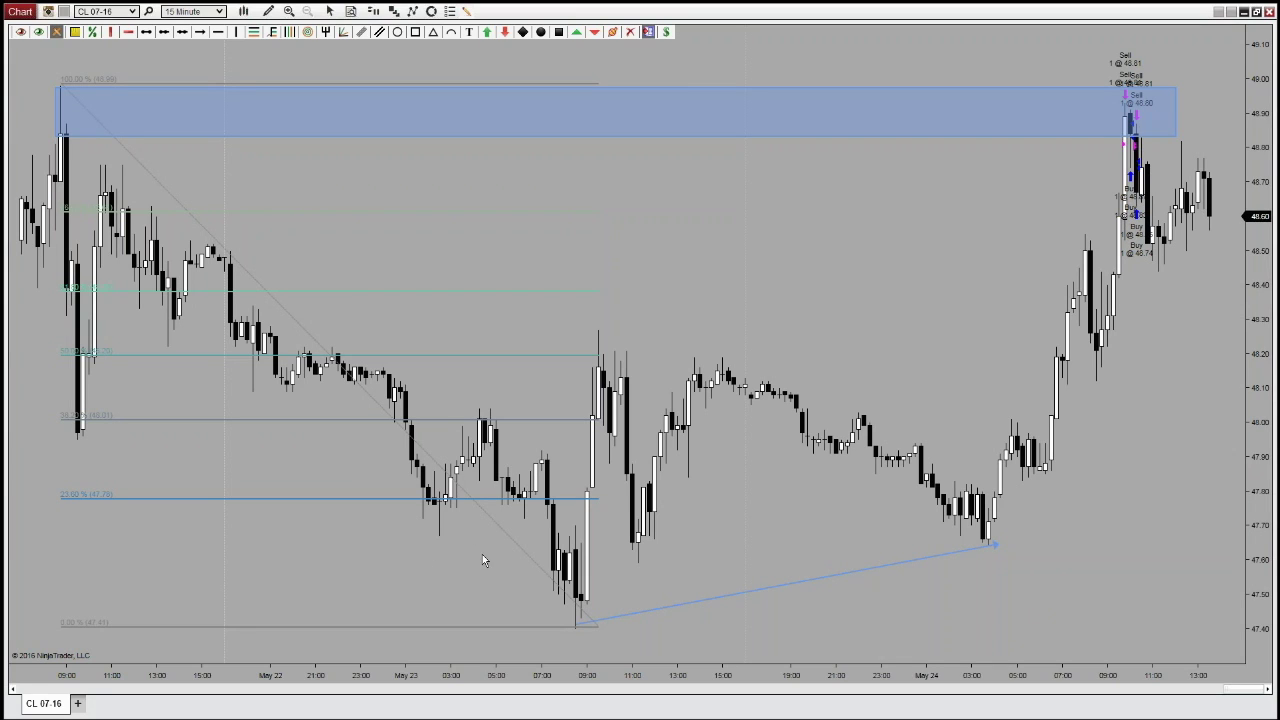
click(666, 32)
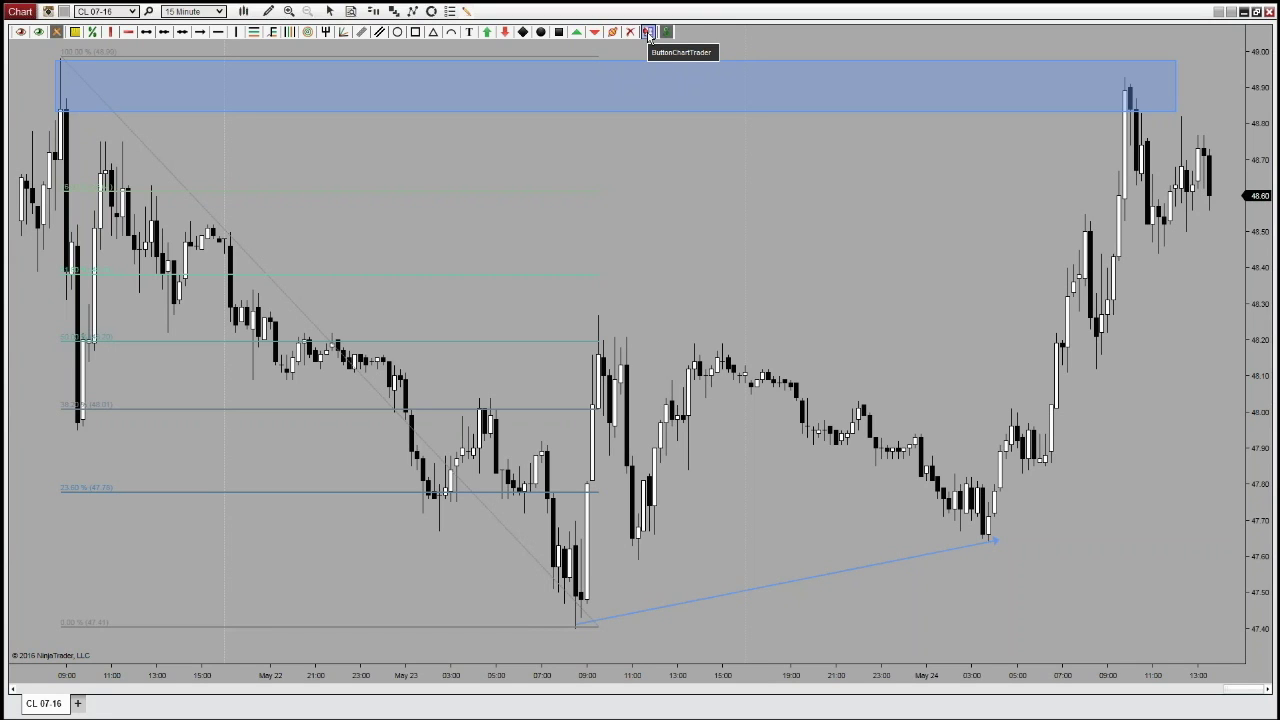
click(648, 33)
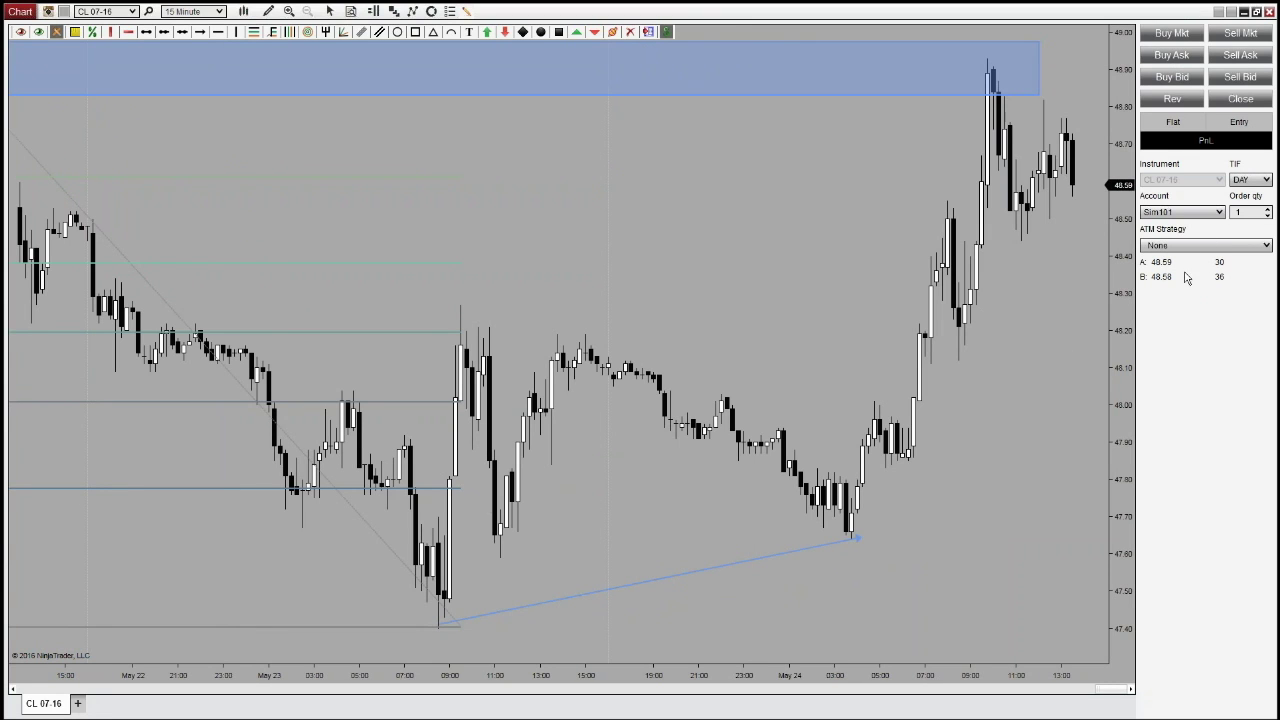
click(648, 33)
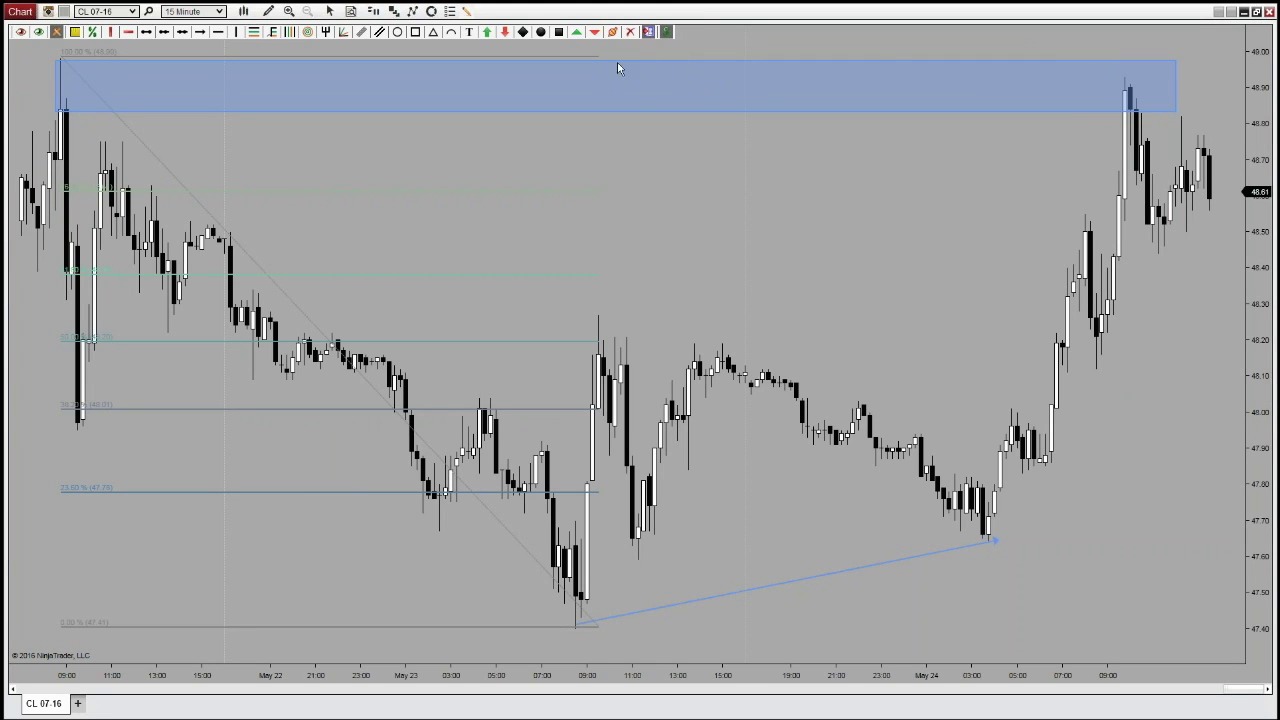
Open the chart's HTDrawBar indicator settings and review all its properties, including the product version and website
right_click(576, 164)
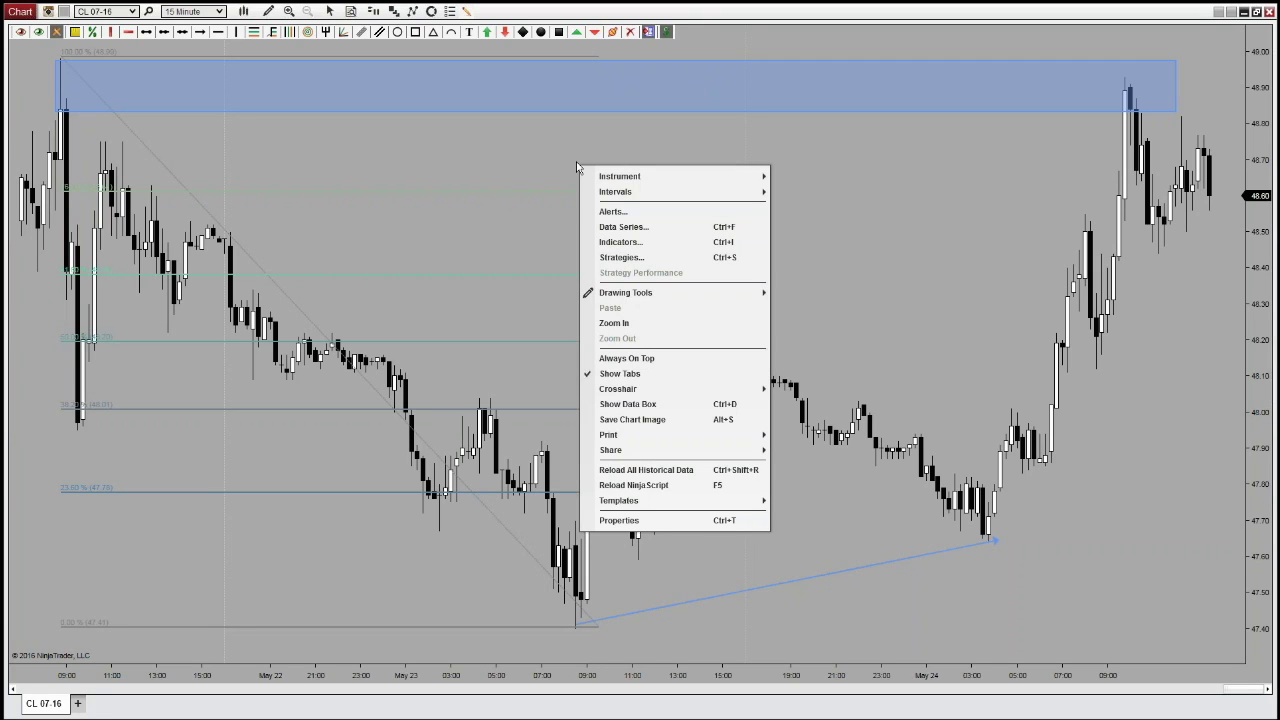
click(621, 245)
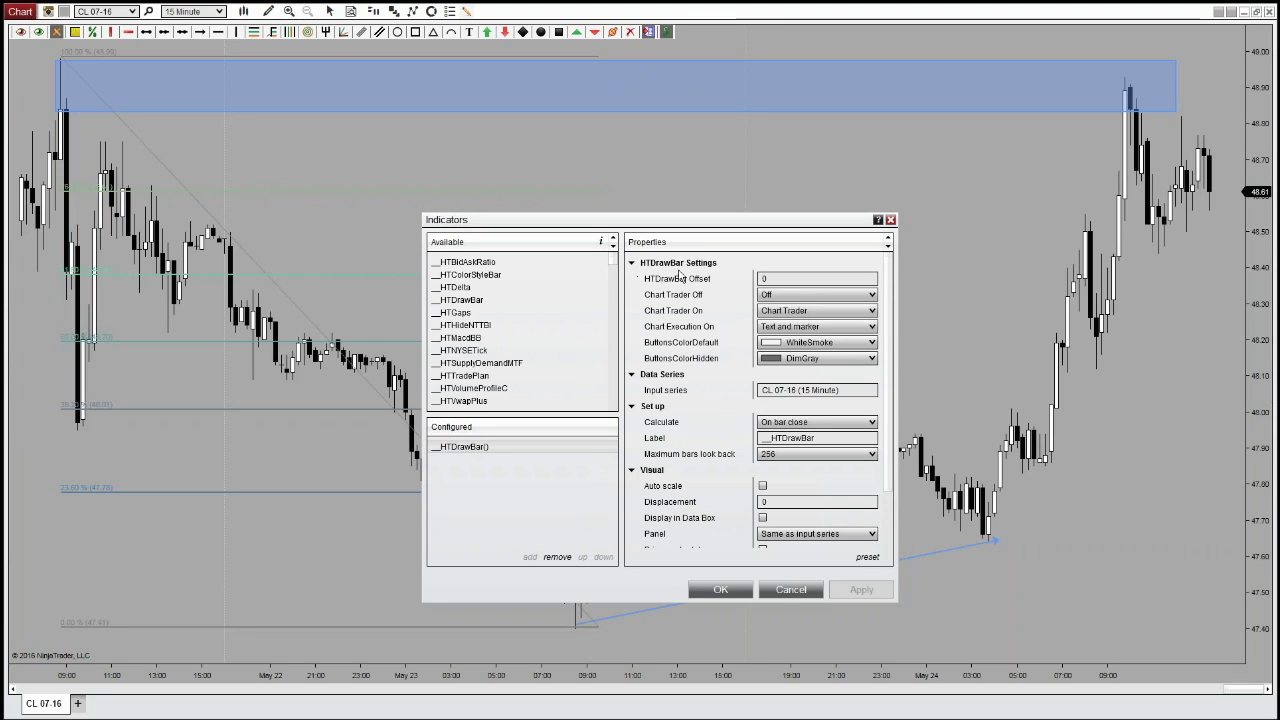
drag(889, 340, 909, 470)
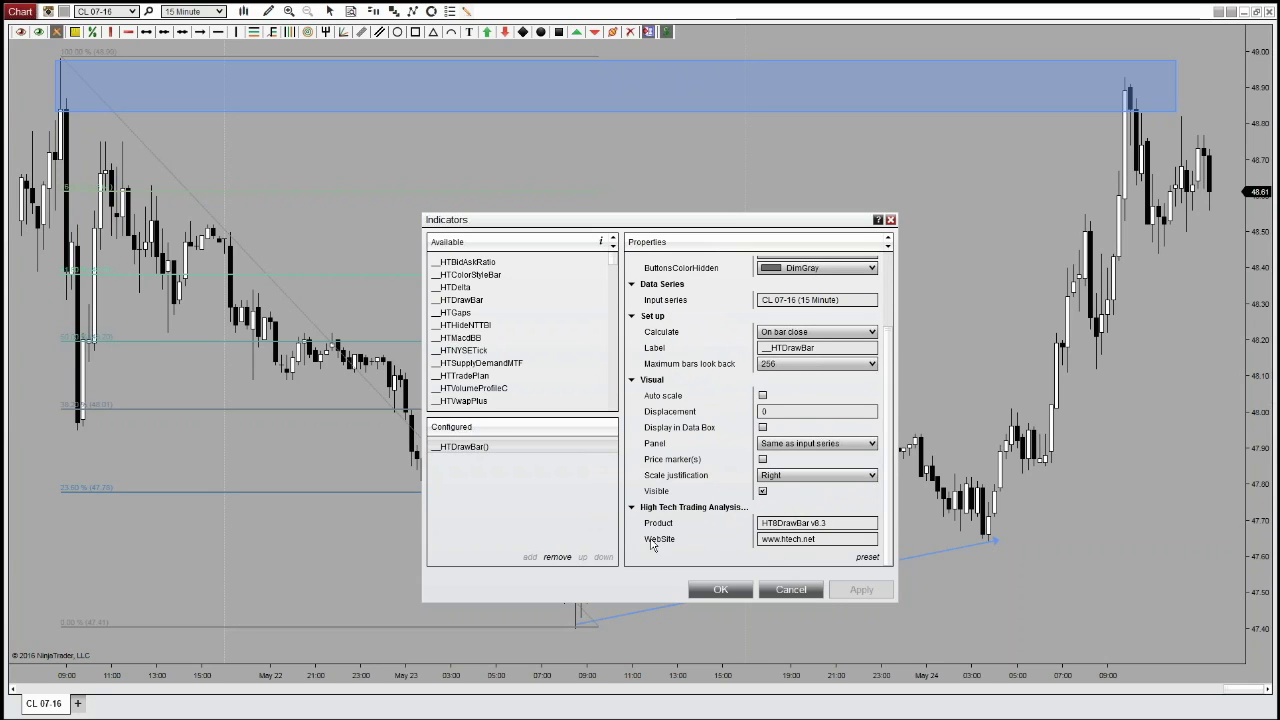
click(842, 521)
key(ctrl+a)
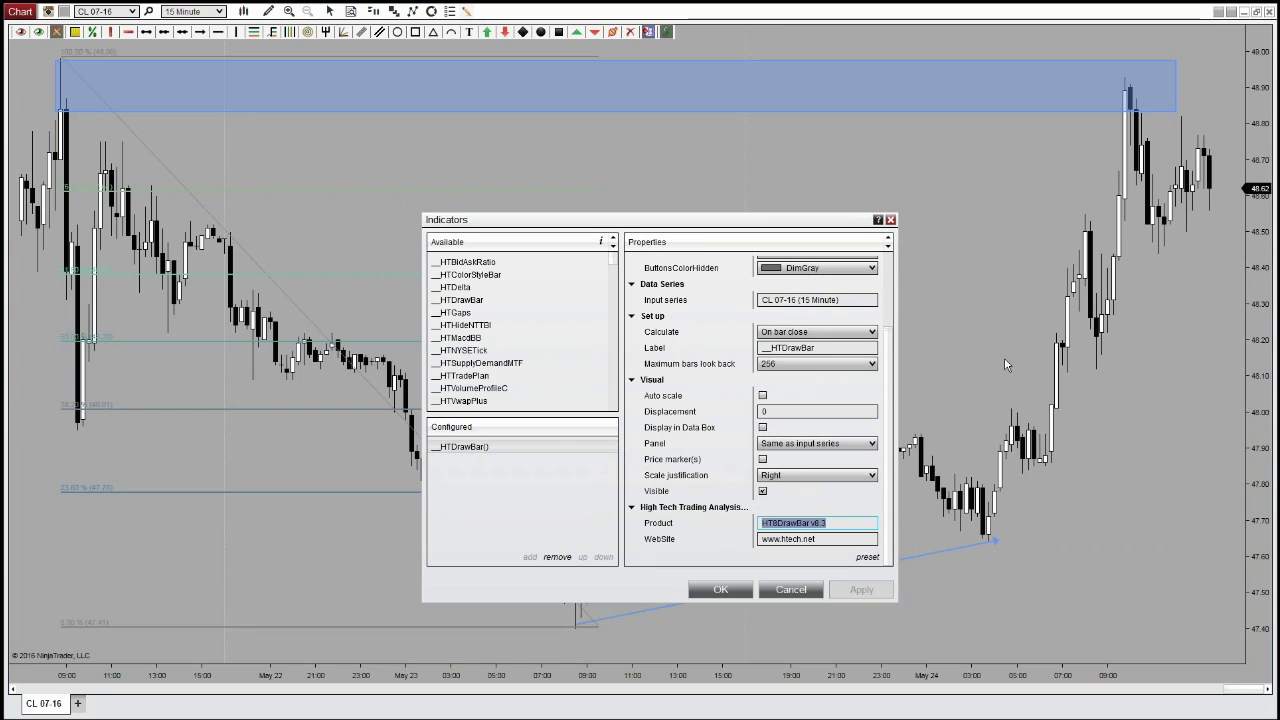
scroll(888, 371, up, 1)
scroll(888, 371, up, 3)
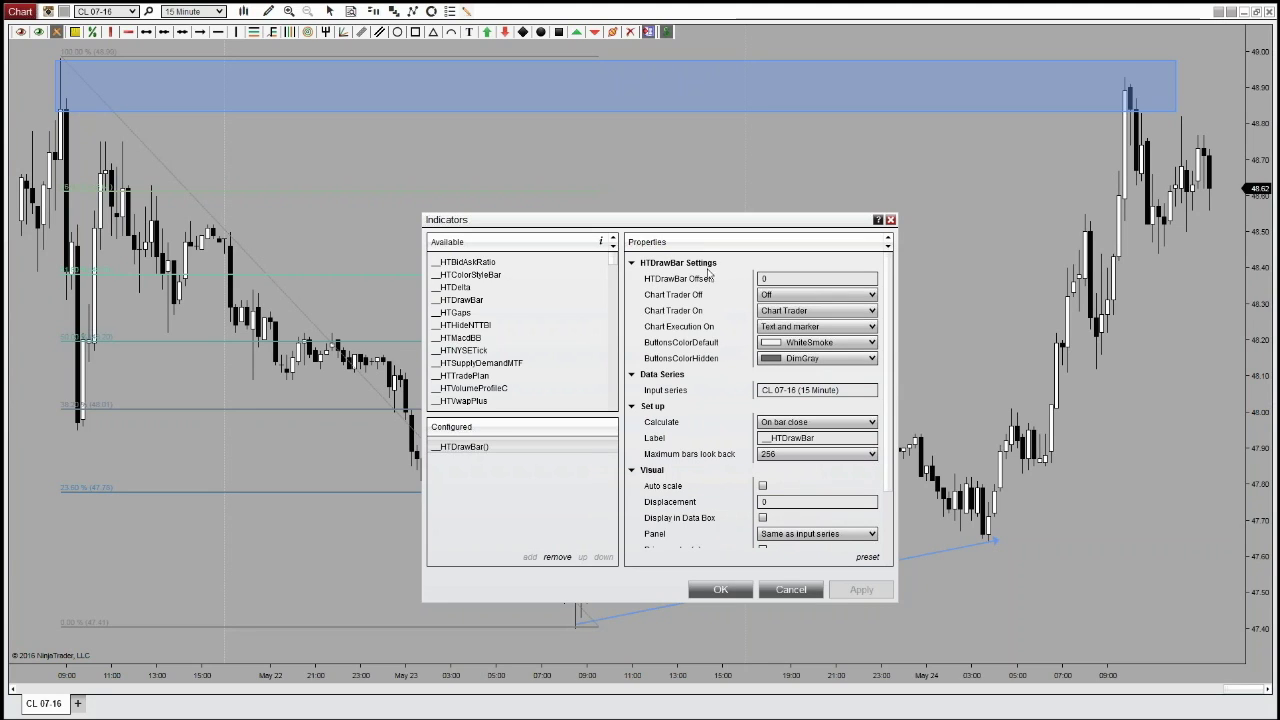
Set the HTDrawBar Offset to 25 and apply it to the chart
click(774, 279)
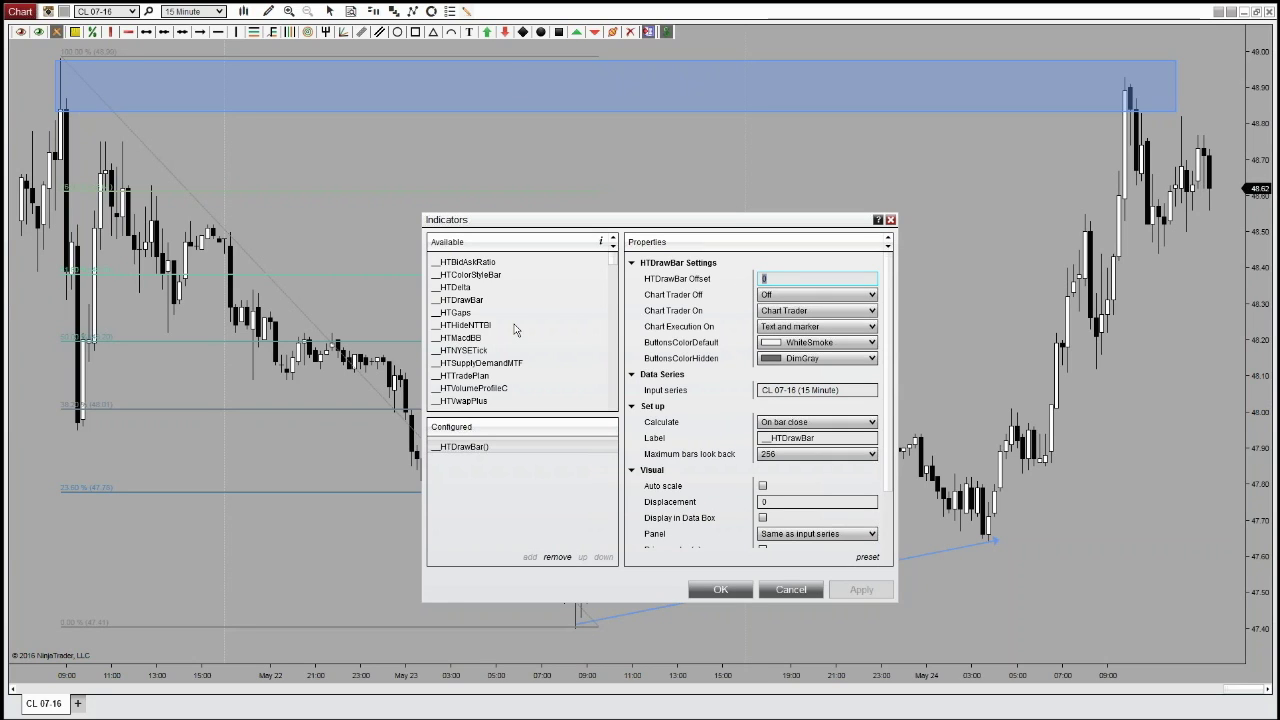
text(5)
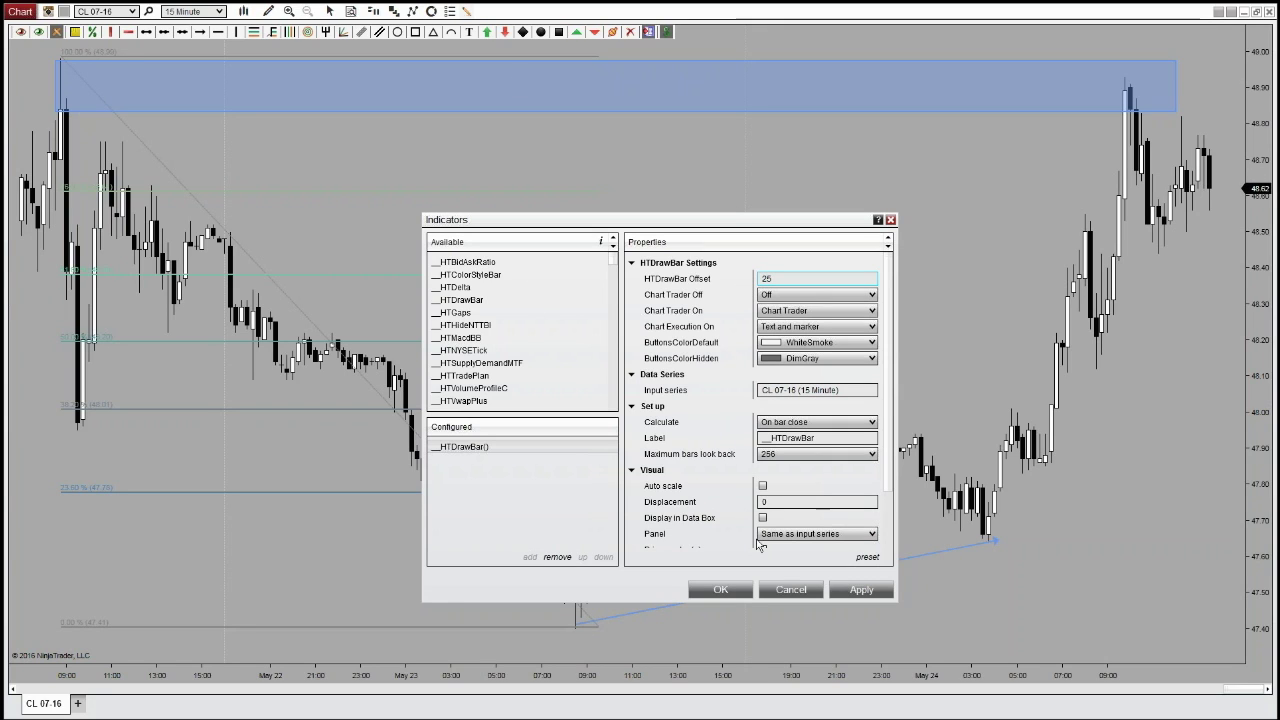
click(862, 590)
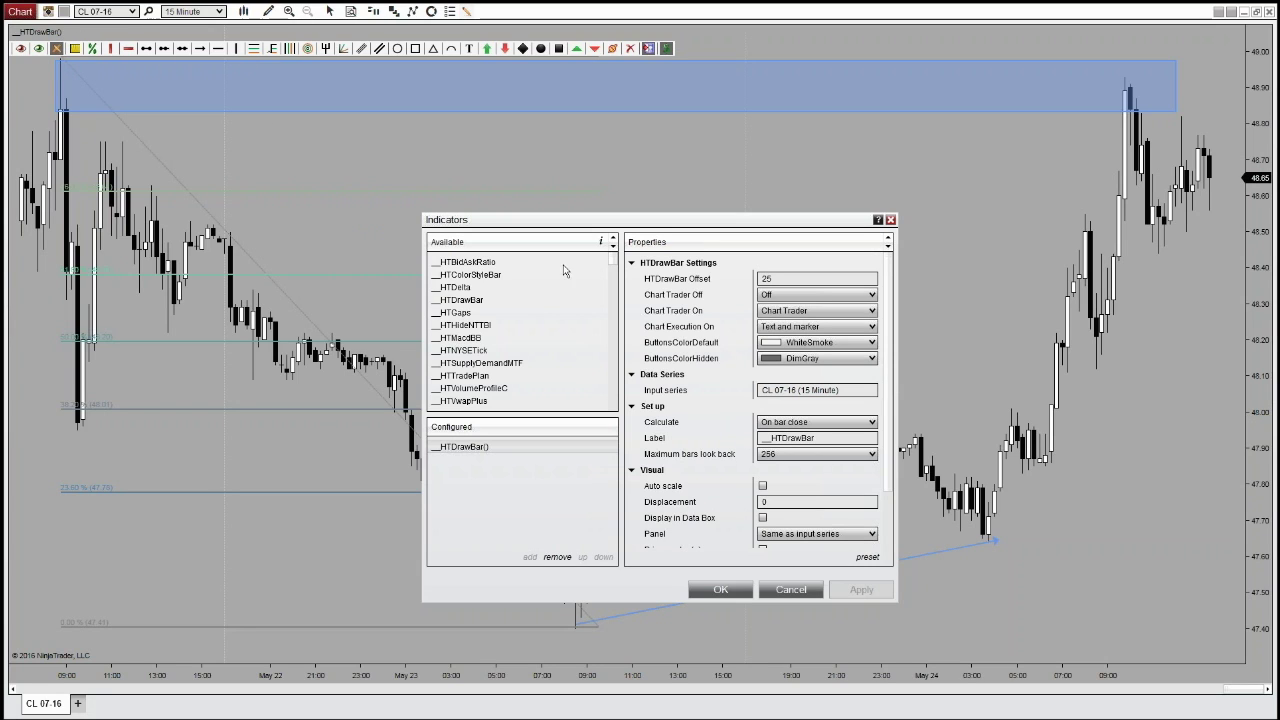
Set the HTDrawBar Offset to 0 and the Chart Trader Off option to Chart Trader (Hidden)
click(776, 277)
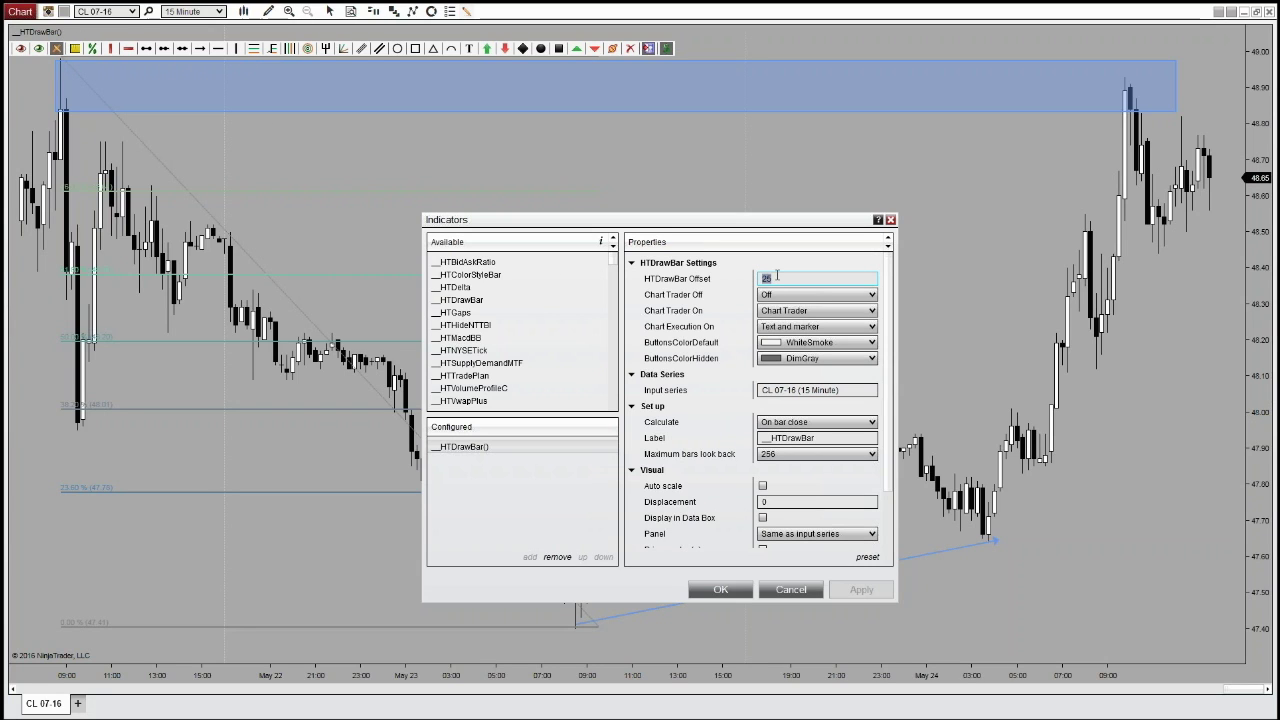
text(0)
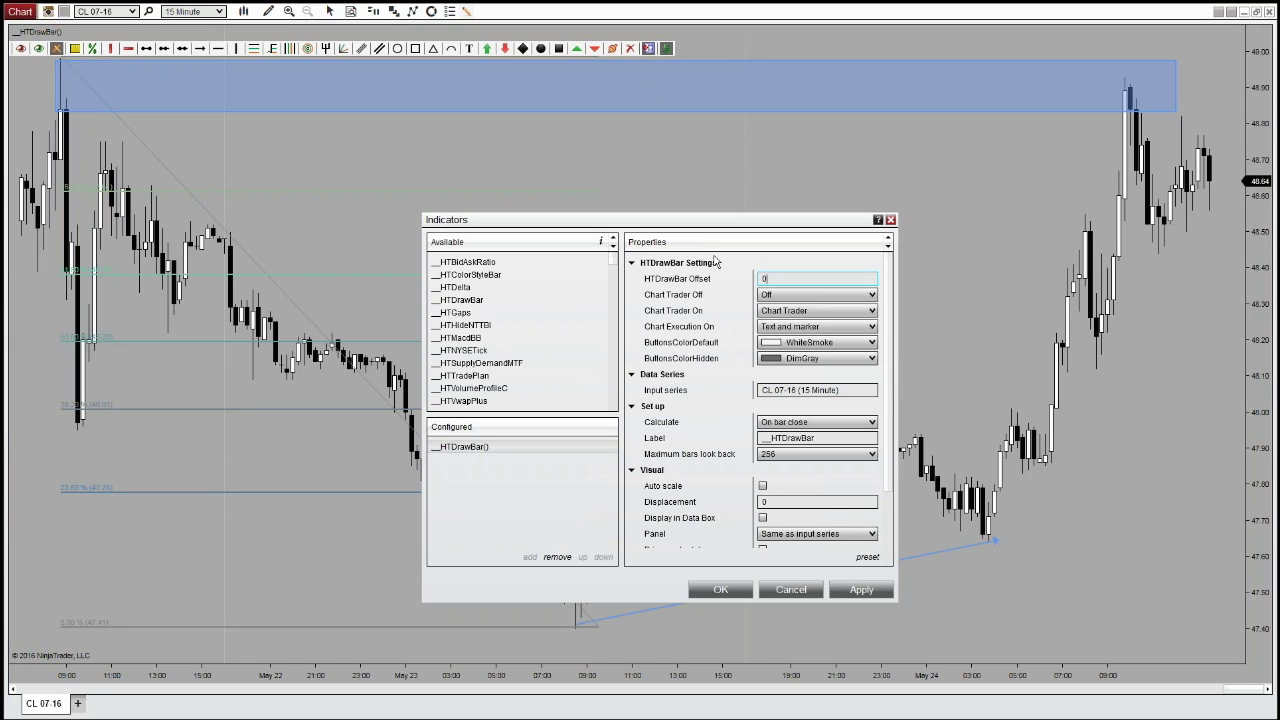
click(781, 297)
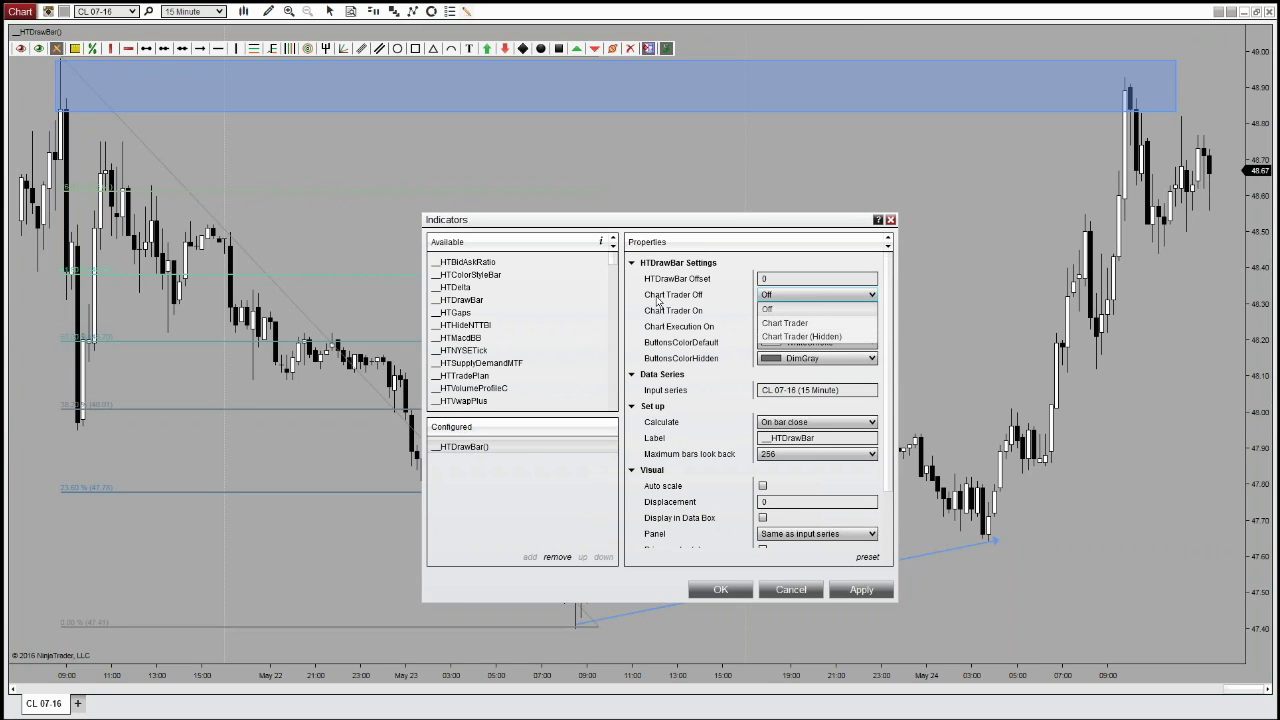
click(796, 337)
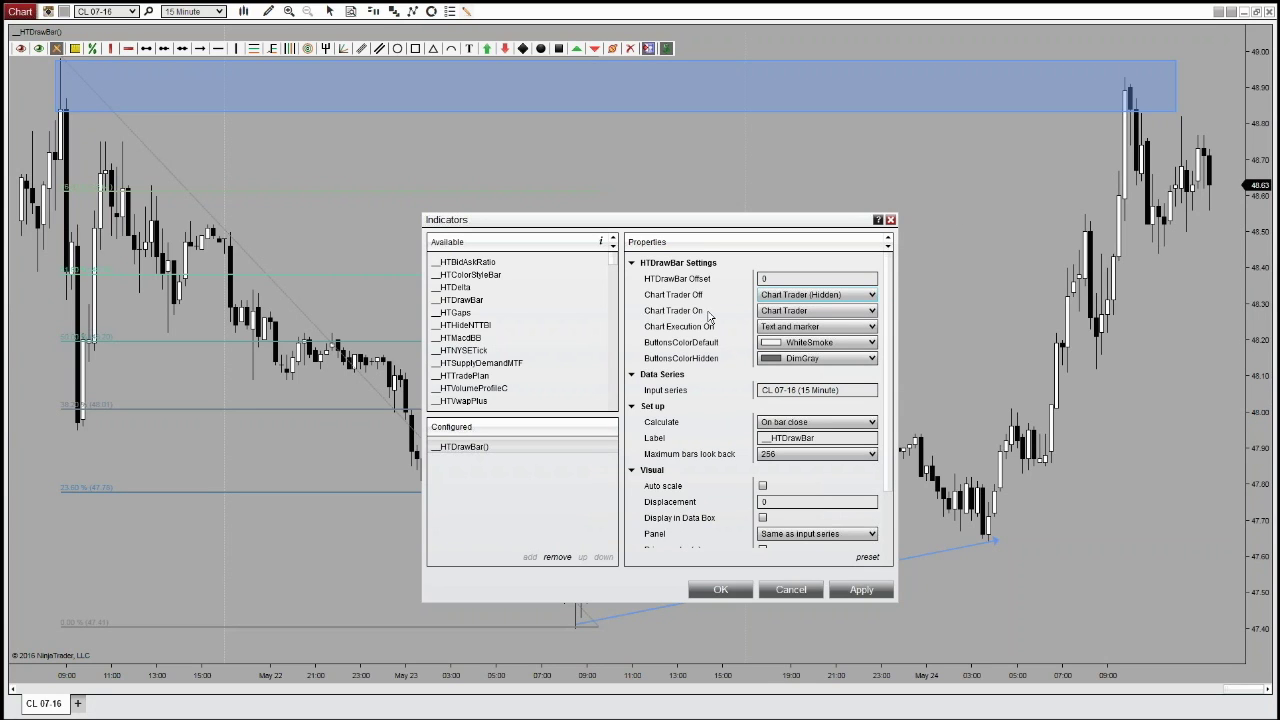
Review the Chart Trader On and Chart Execution On choices, keeping Chart Trader and Text and marker
click(870, 311)
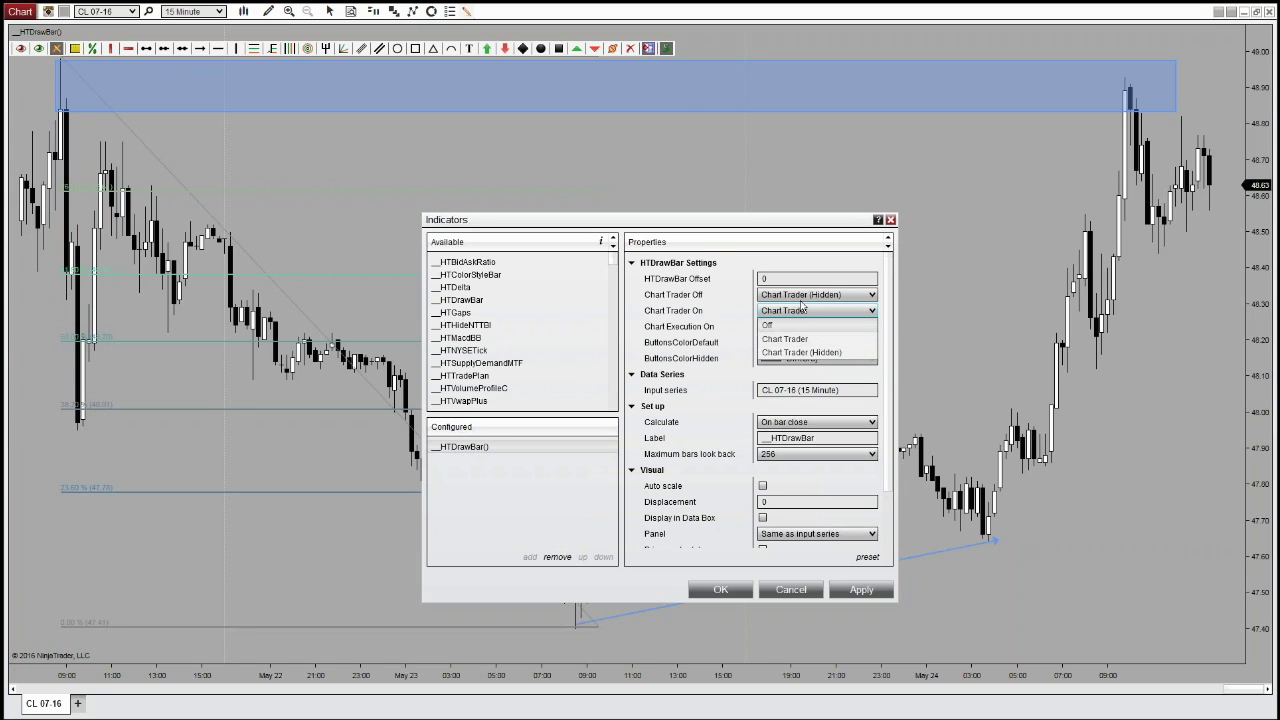
click(808, 310)
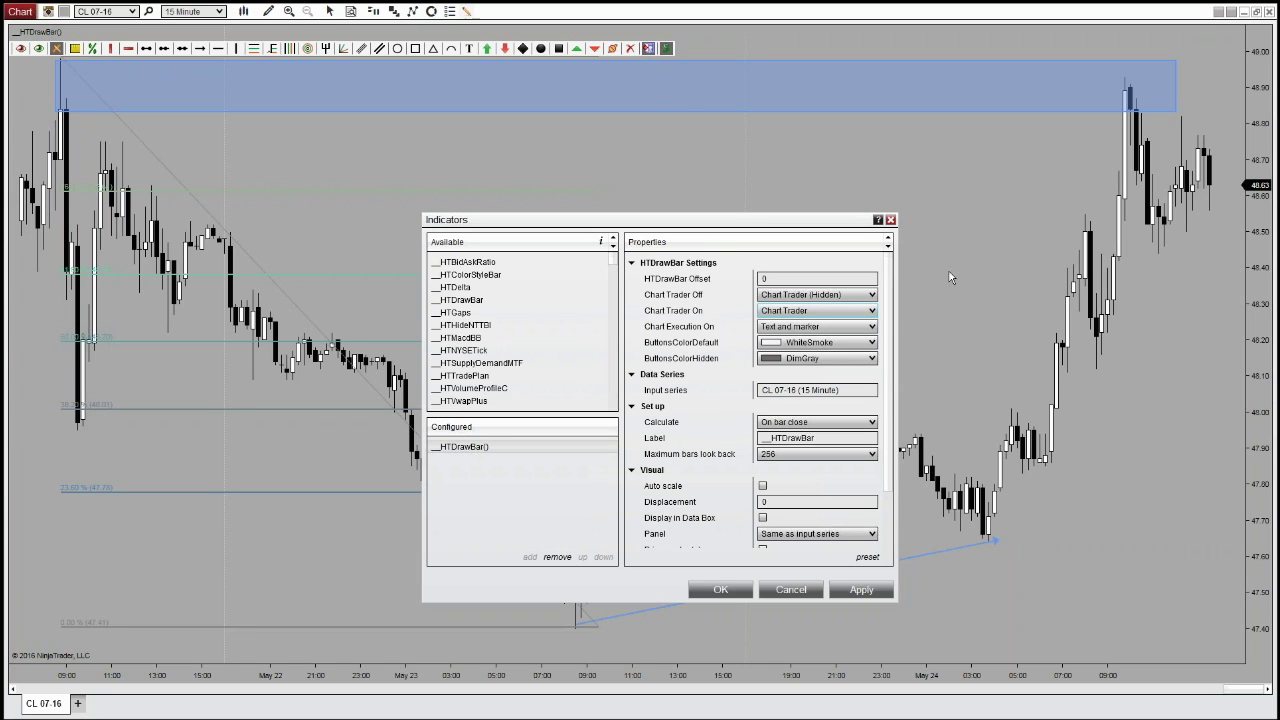
click(648, 50)
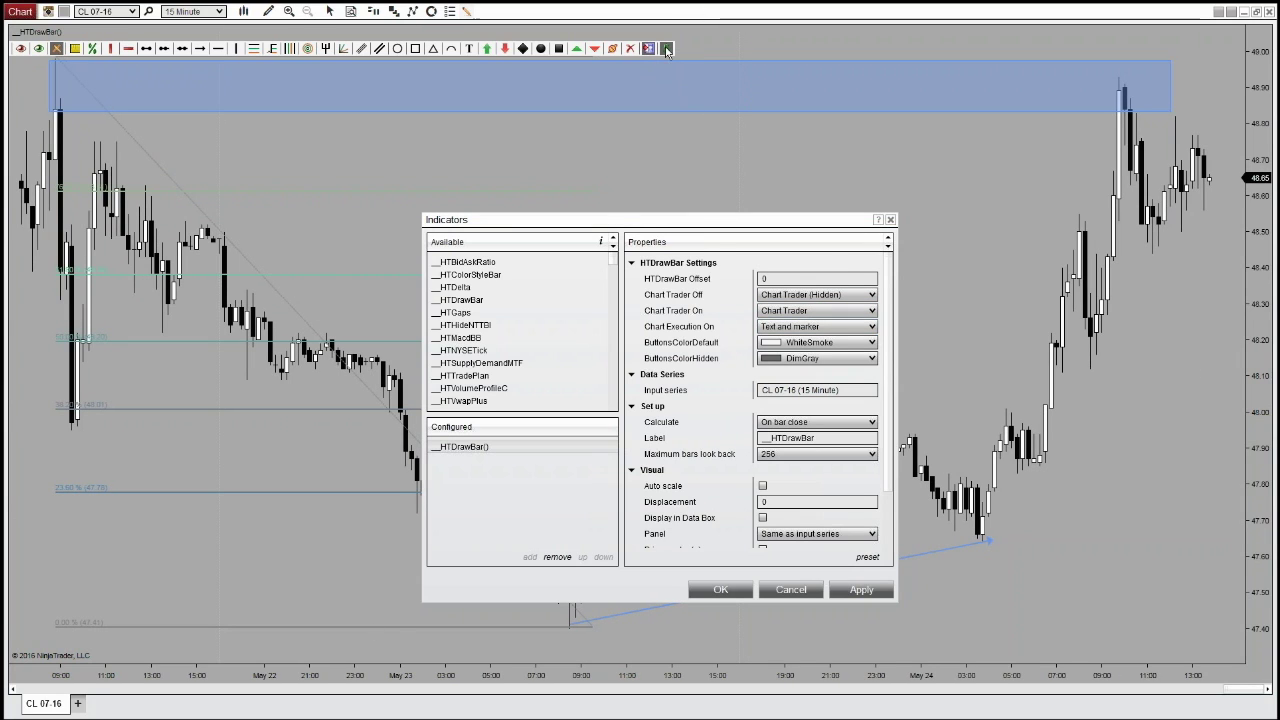
click(872, 327)
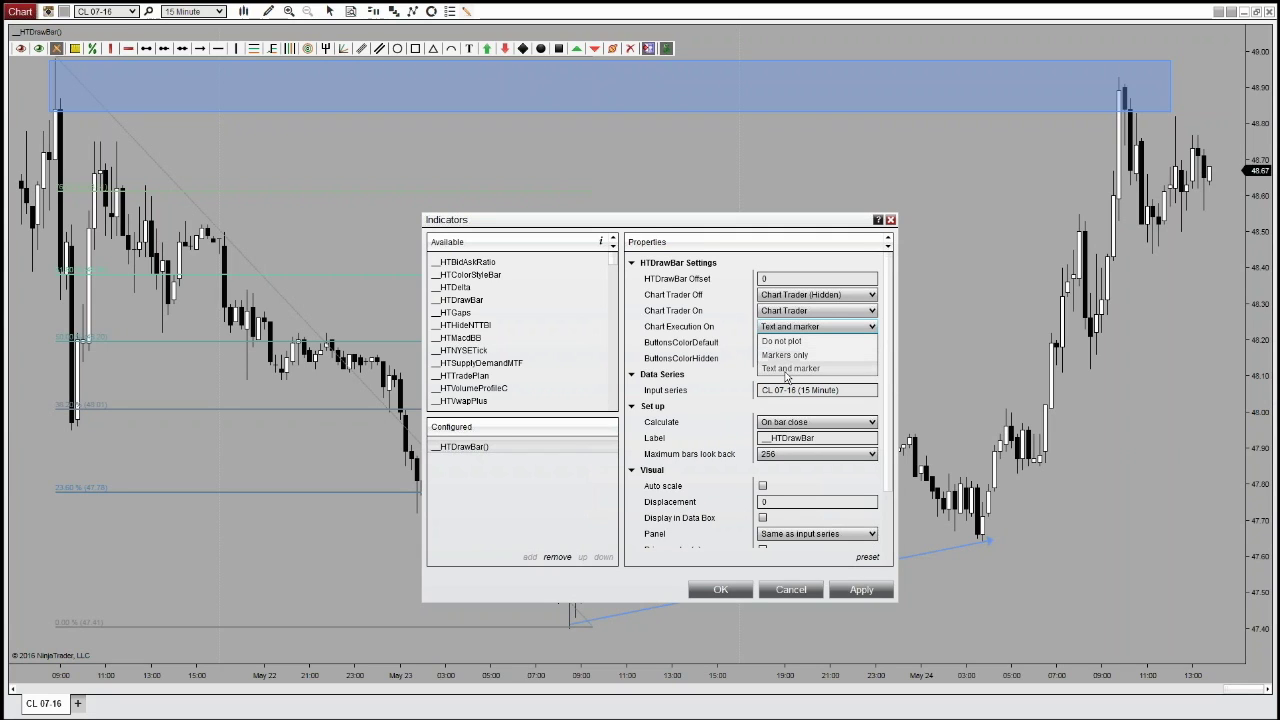
click(889, 320)
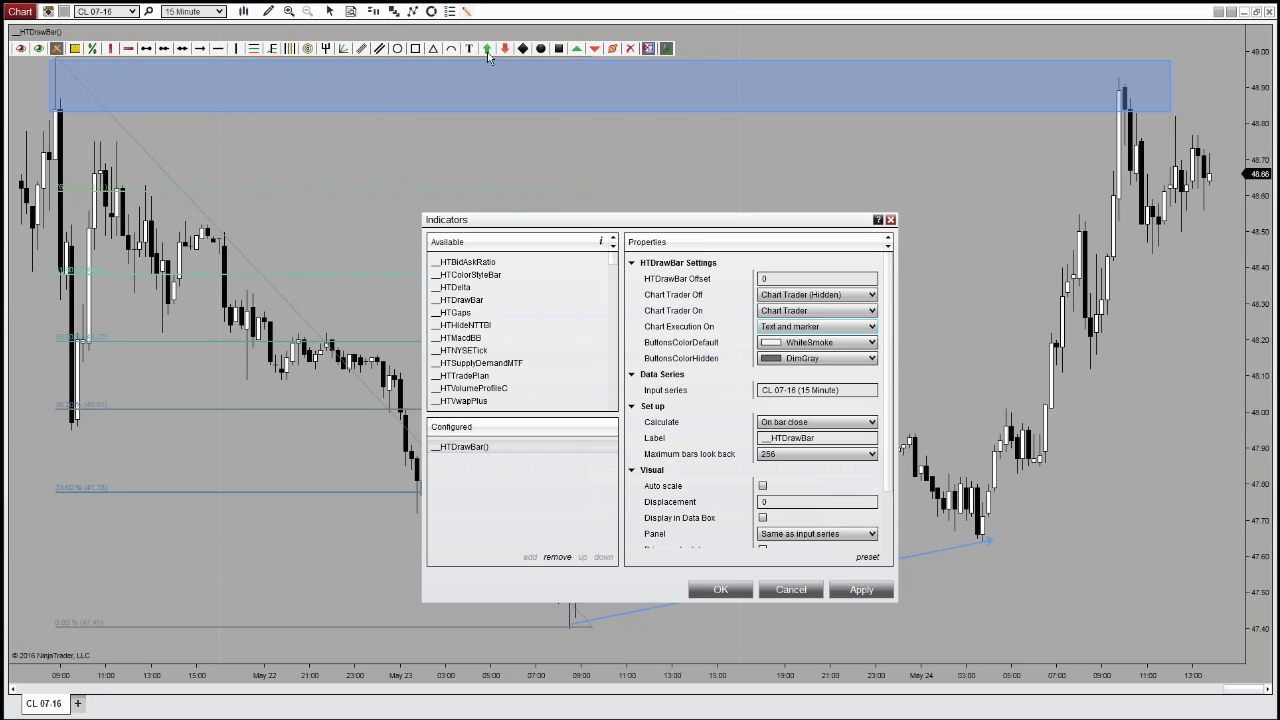
Set the default button color to LightPink and the hidden button color to Crimson, and apply the changes
click(847, 344)
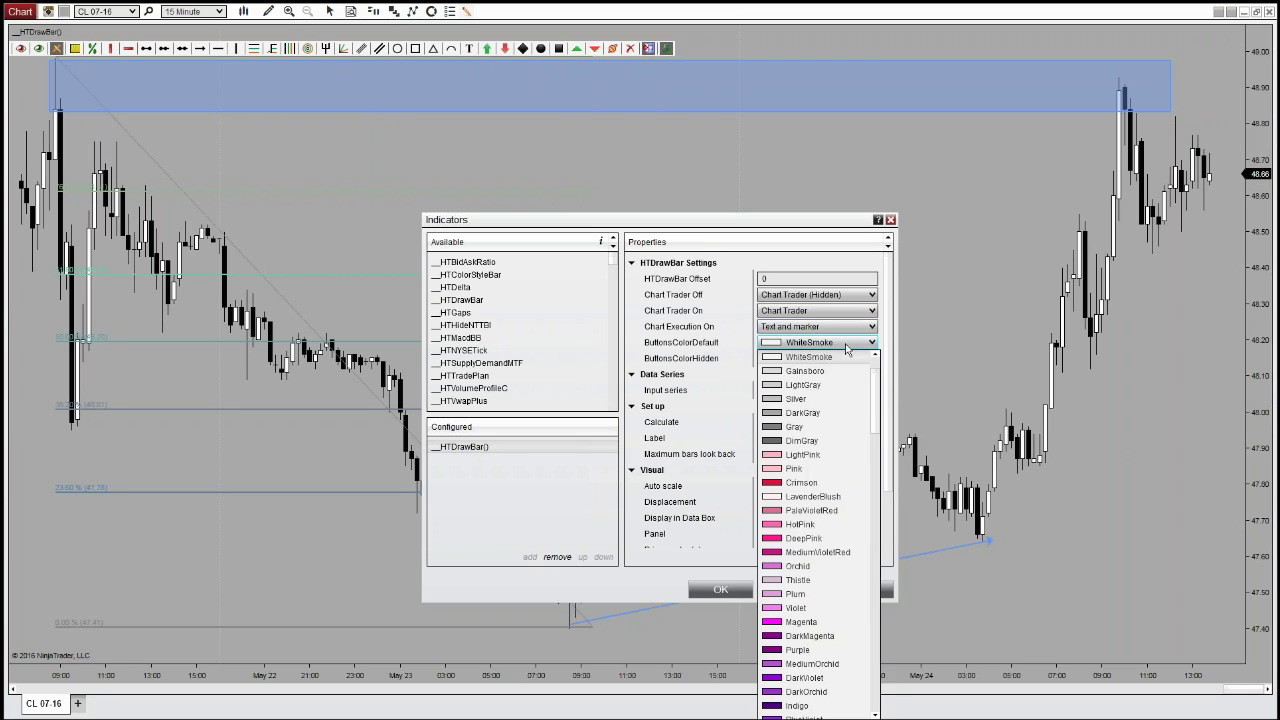
click(794, 456)
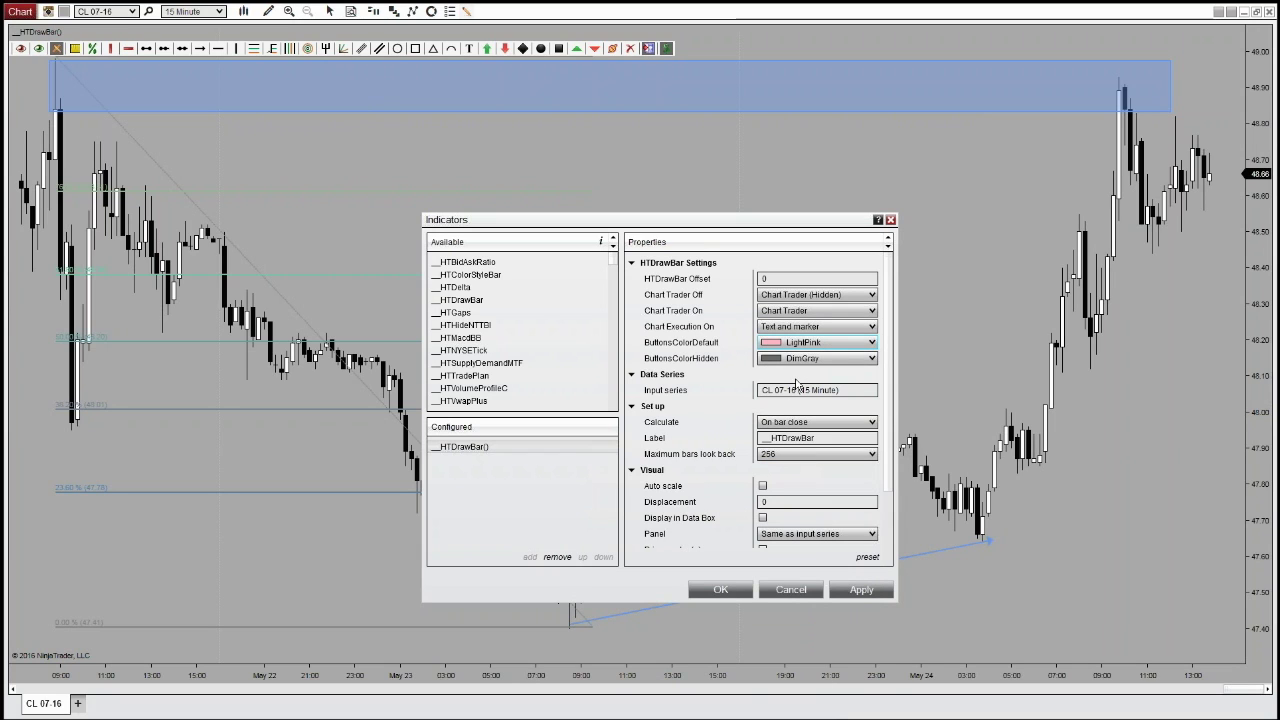
click(872, 359)
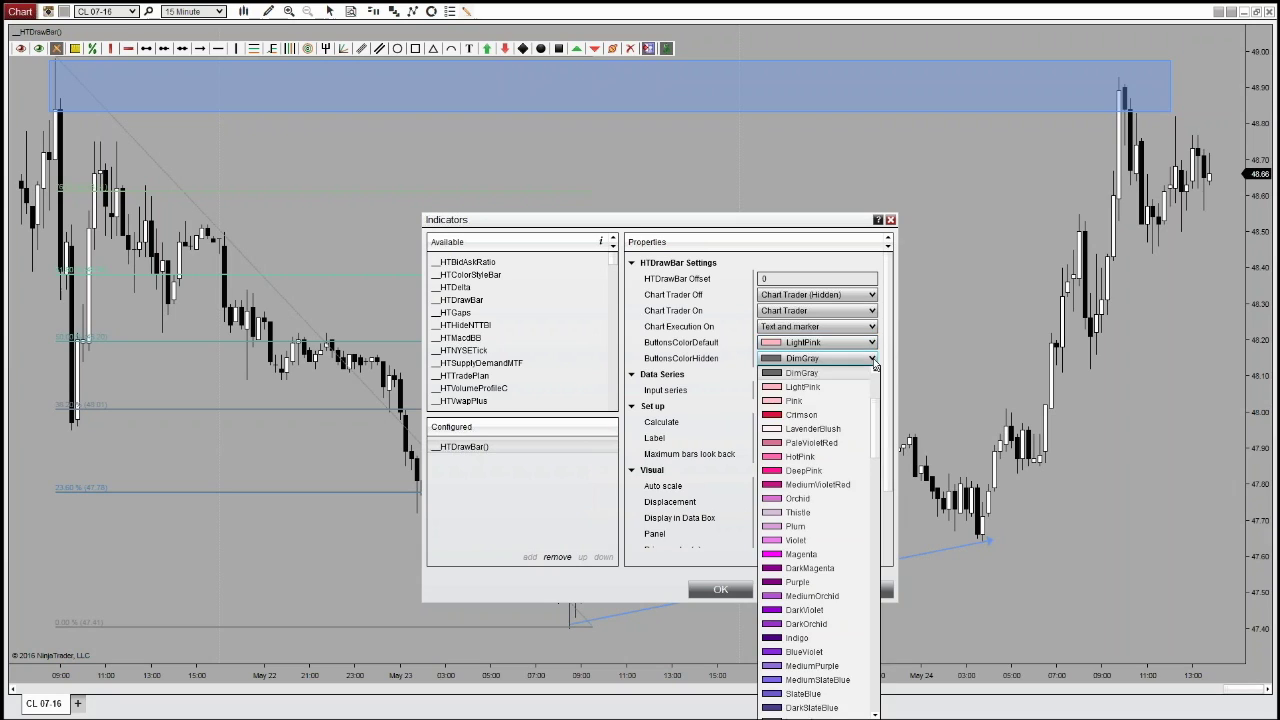
click(783, 416)
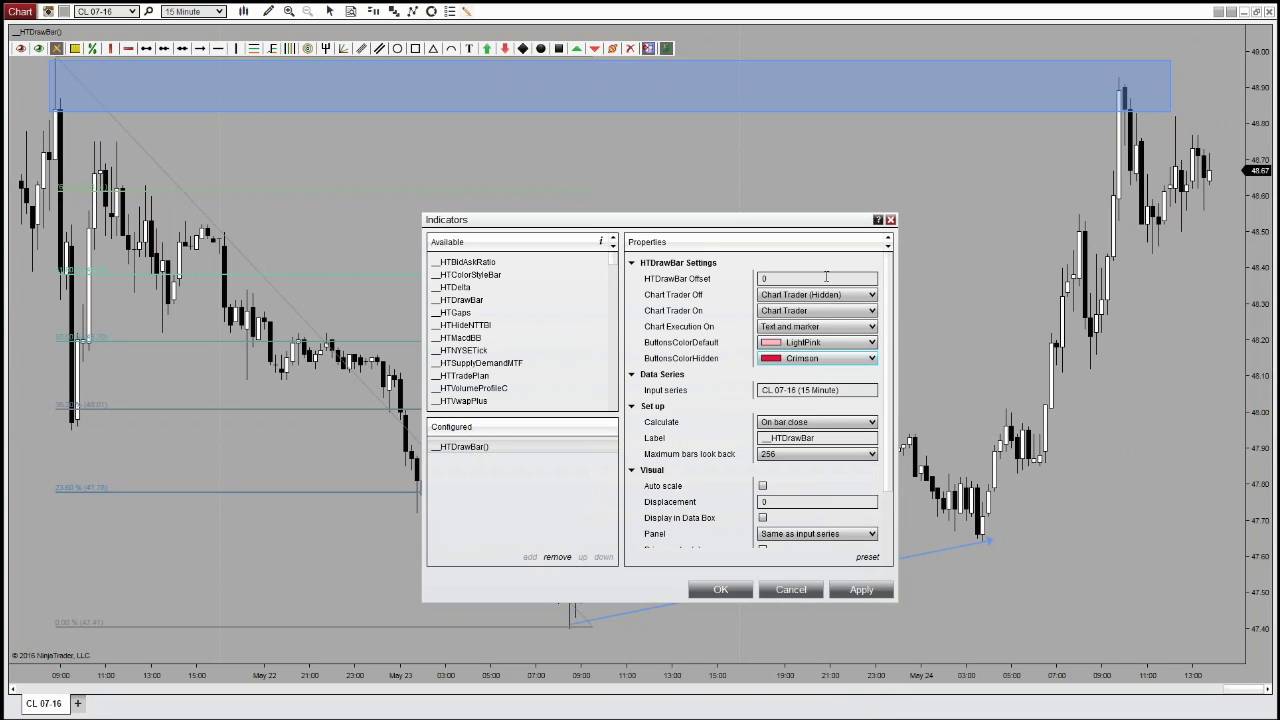
click(860, 590)
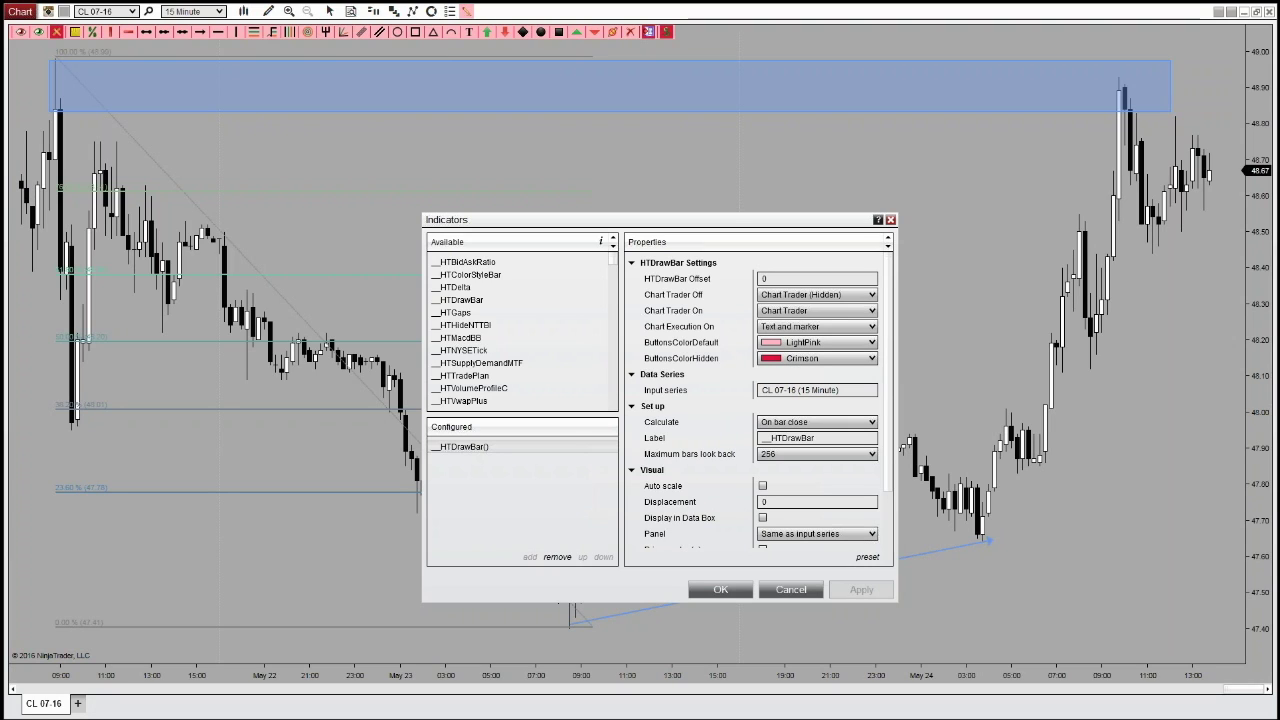
Set the default button color to WhiteSmoke and the hidden button color to DimGray, and accept the indicator settings
click(870, 342)
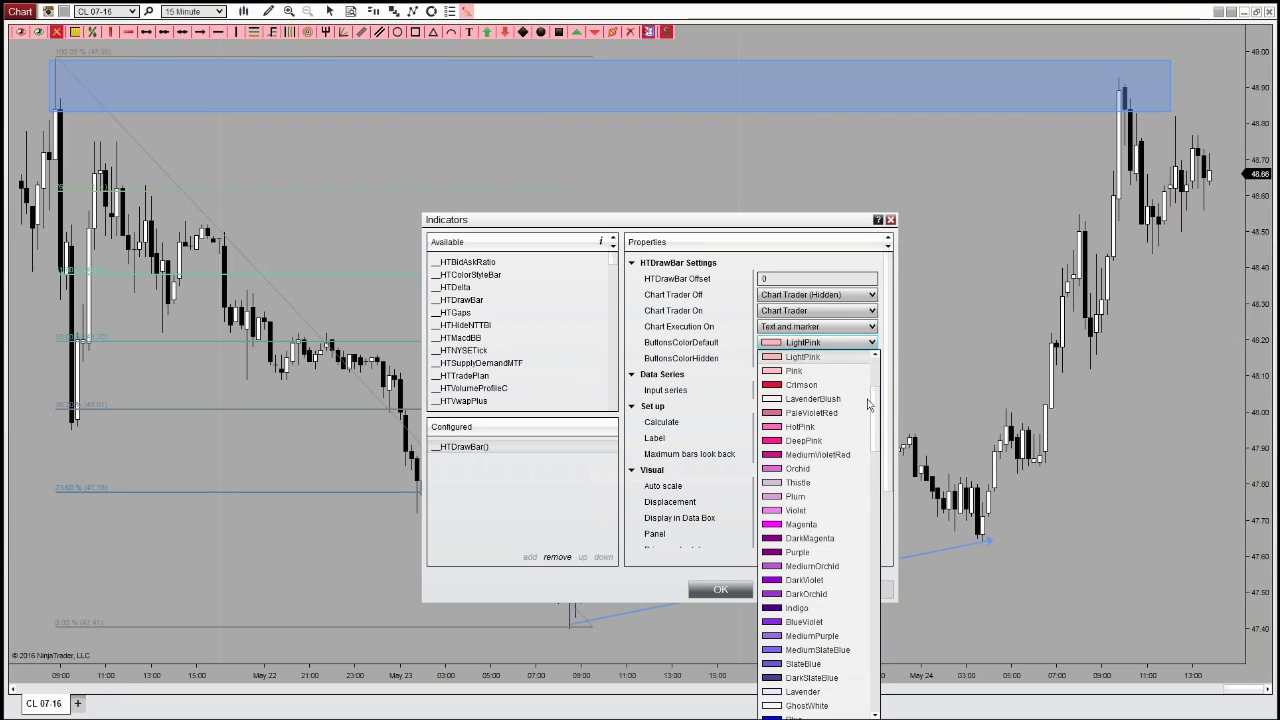
scroll(878, 418, up, 4)
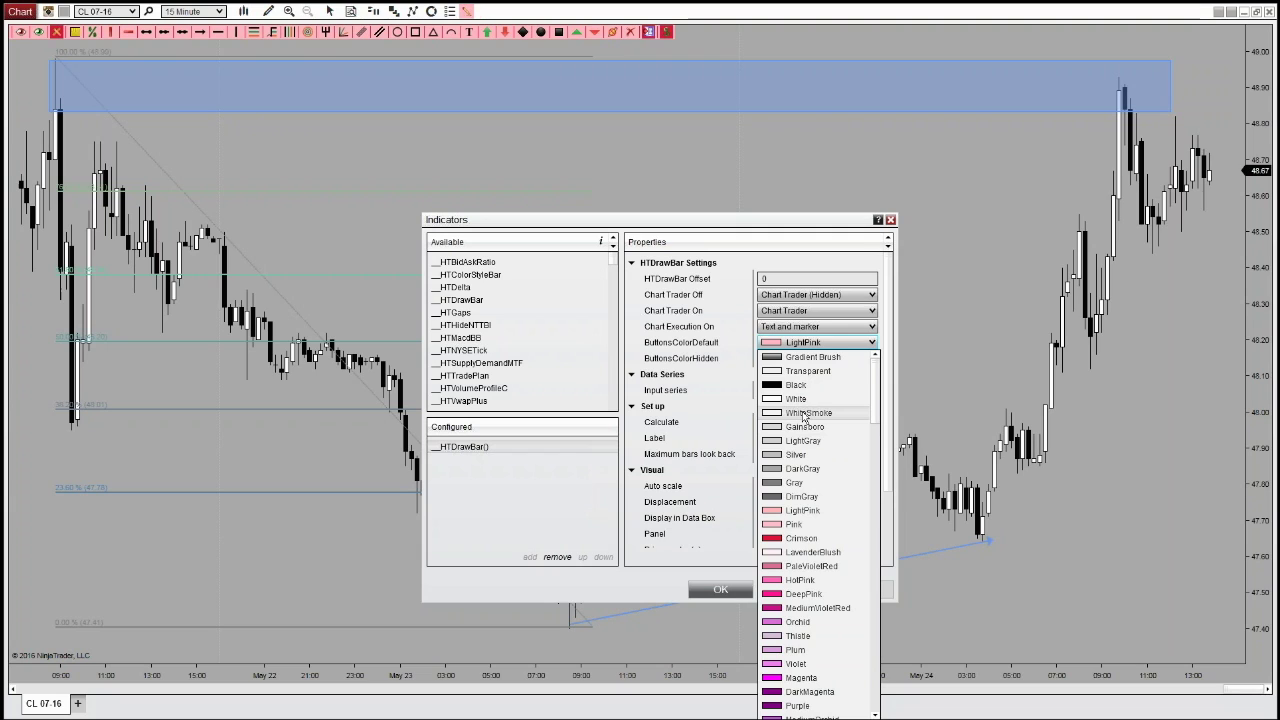
click(804, 414)
click(843, 362)
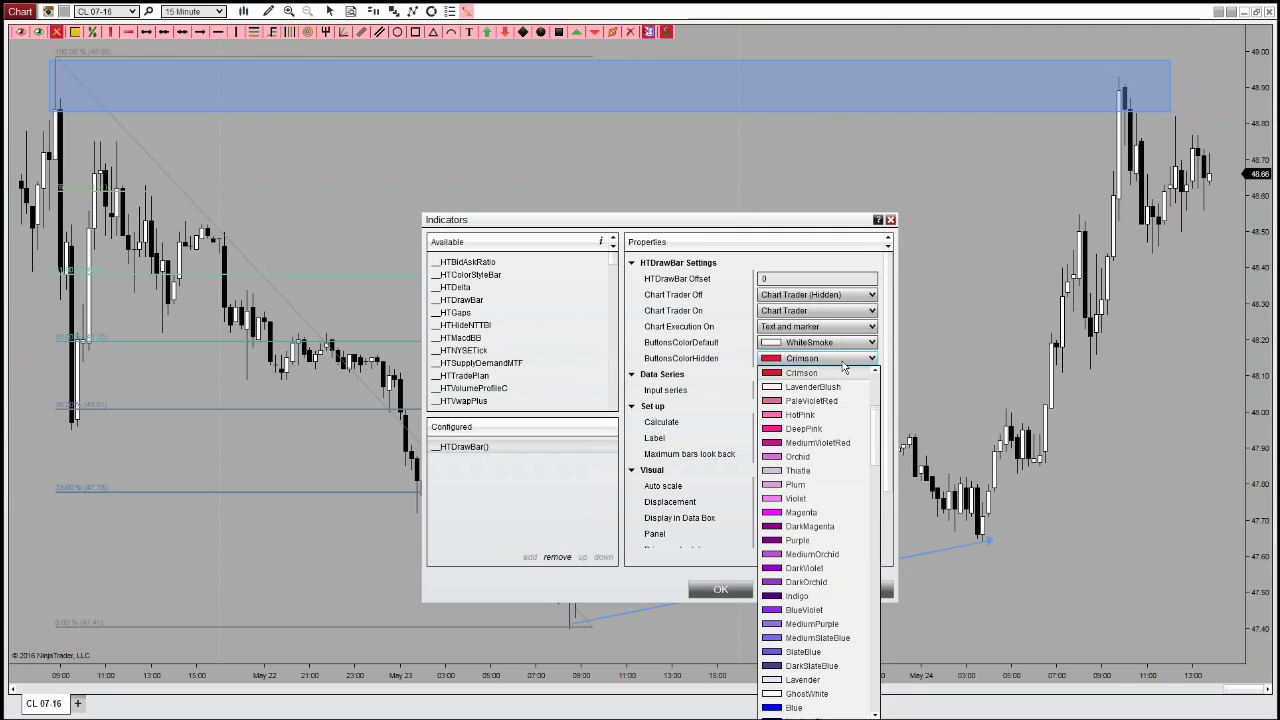
drag(882, 450, 875, 400)
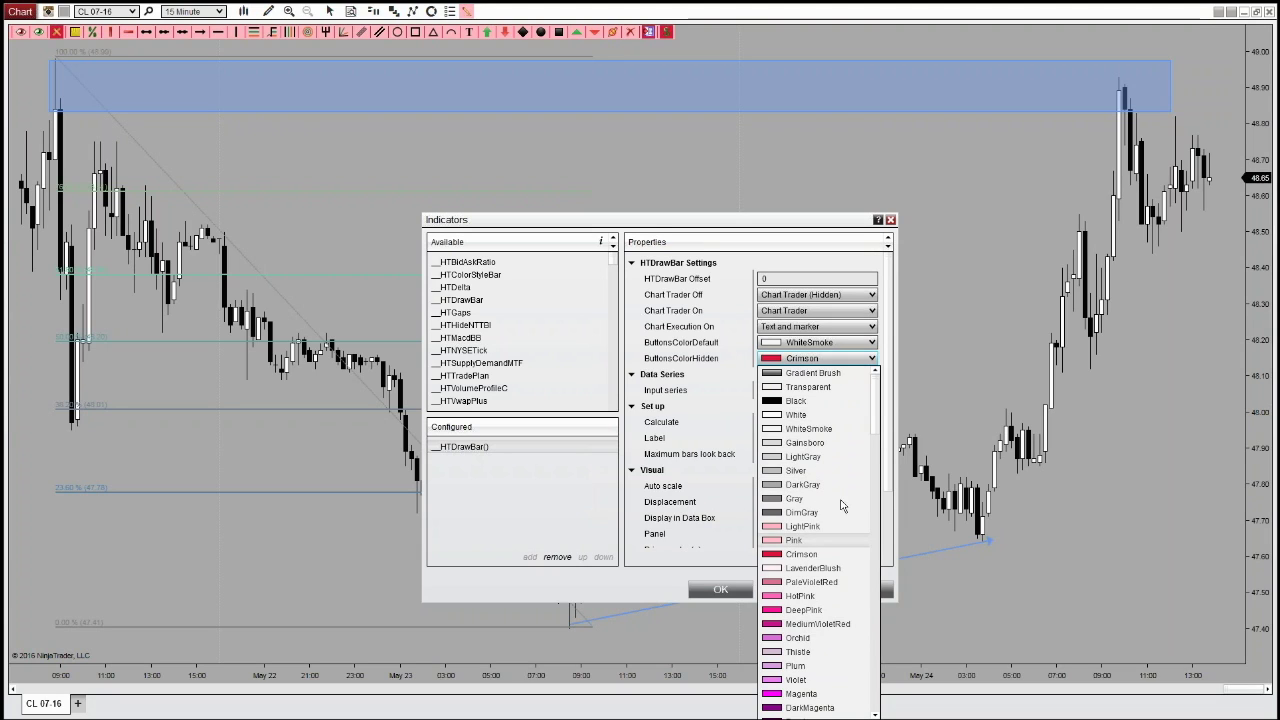
click(792, 514)
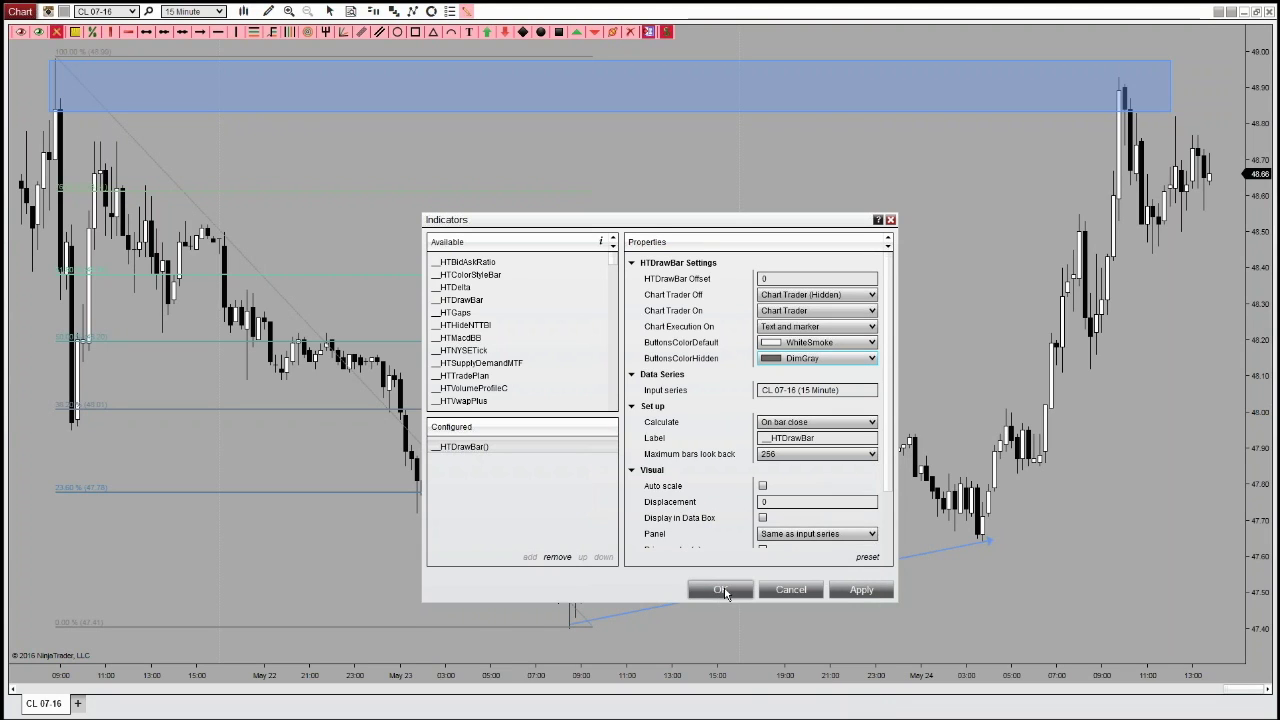
click(722, 590)
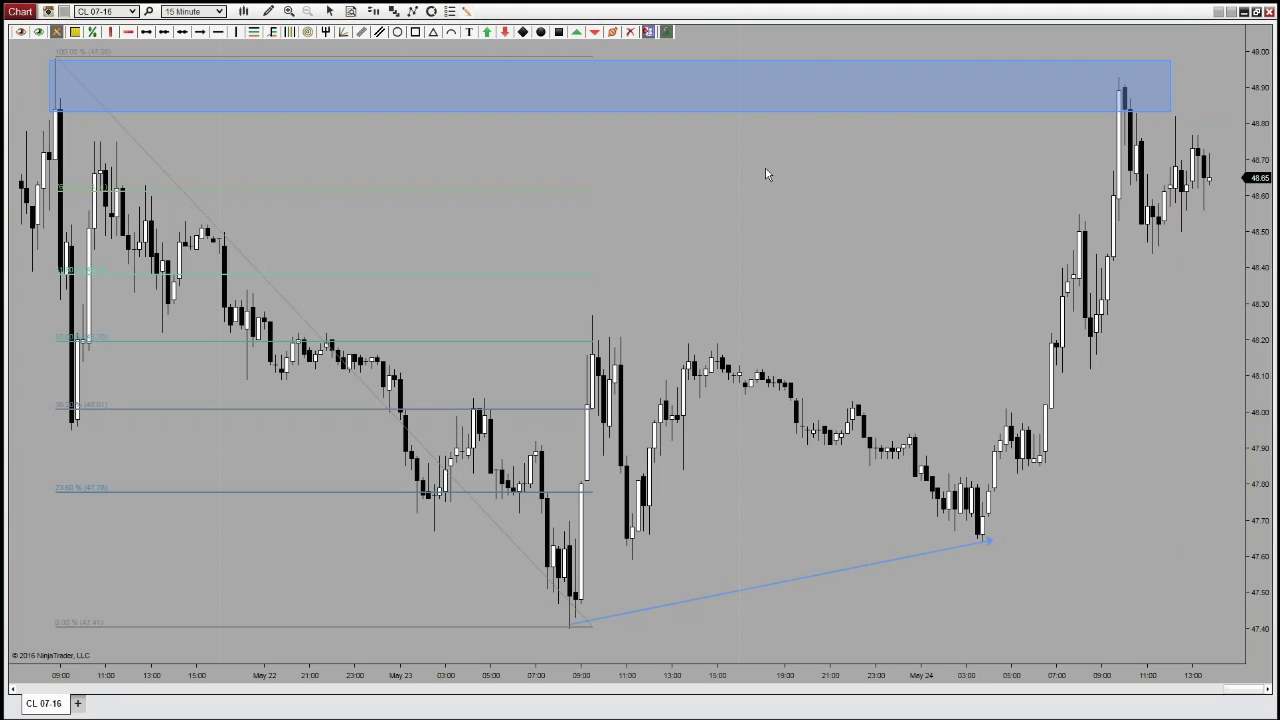
Reopen the HTDrawBar indicator settings to check them and close them without changes
right_click(686, 180)
click(724, 253)
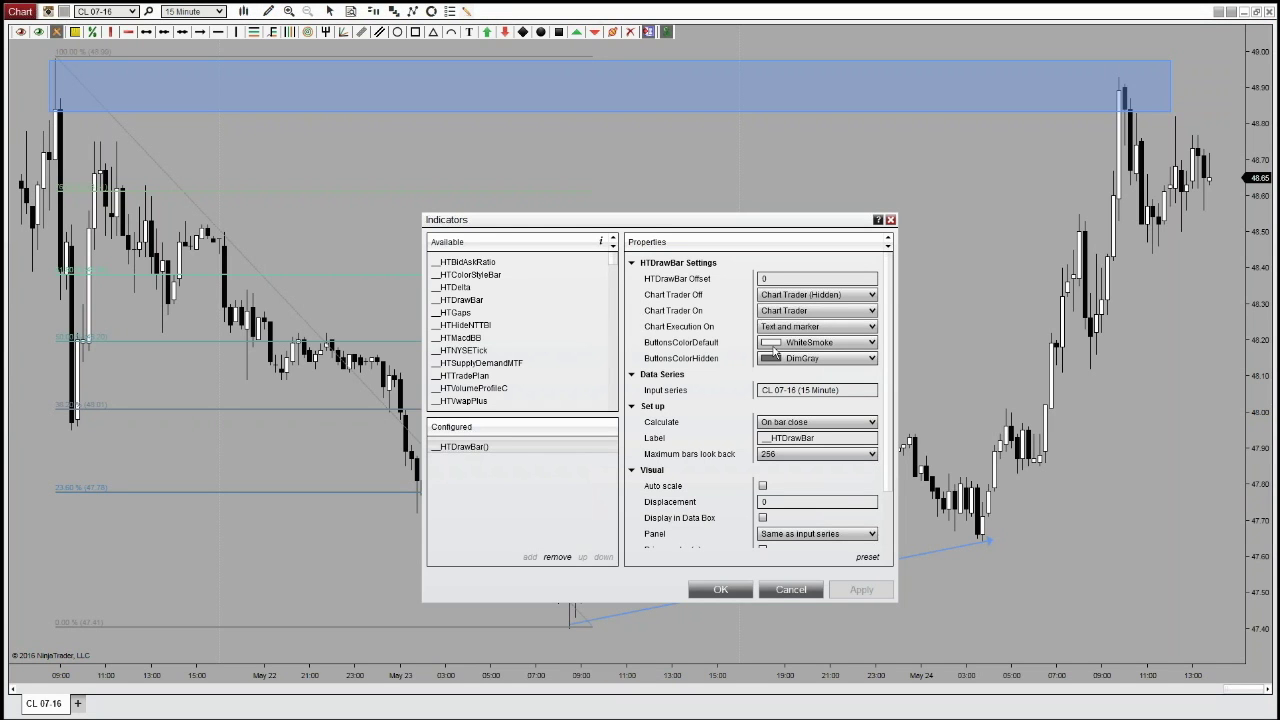
click(788, 590)
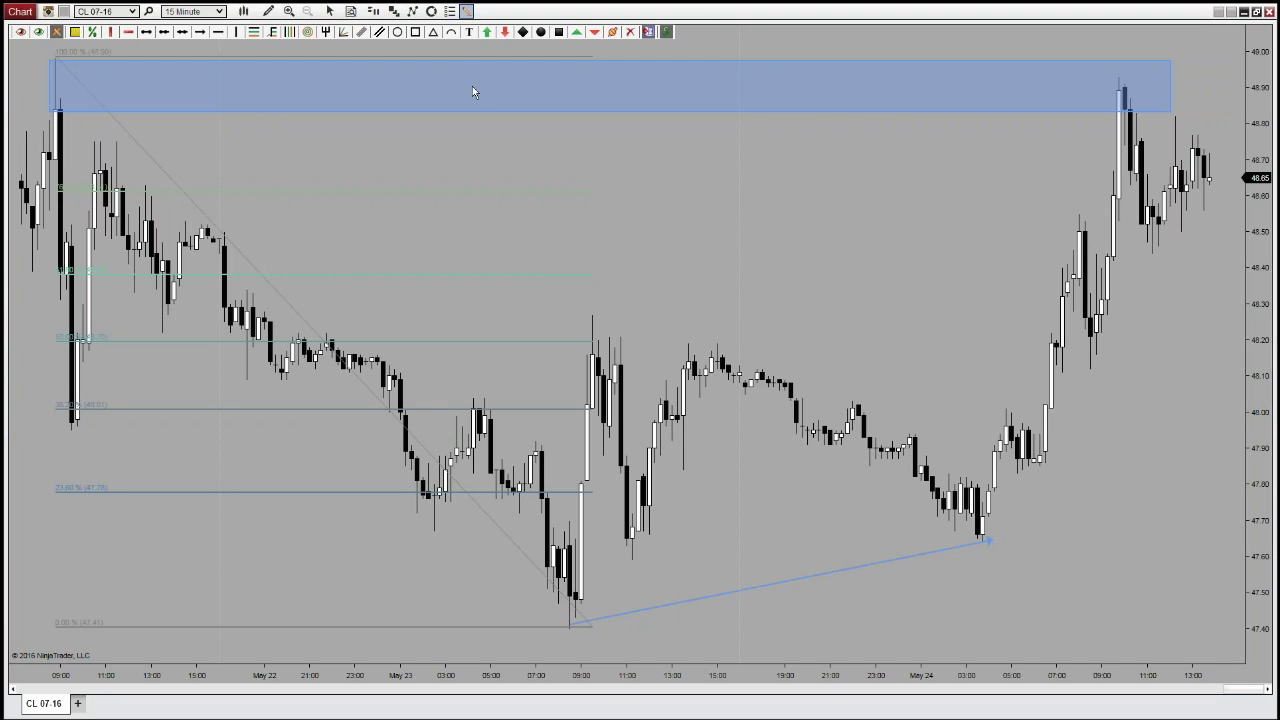
Hide the whole draw bar on the chart and show it again
click(466, 12)
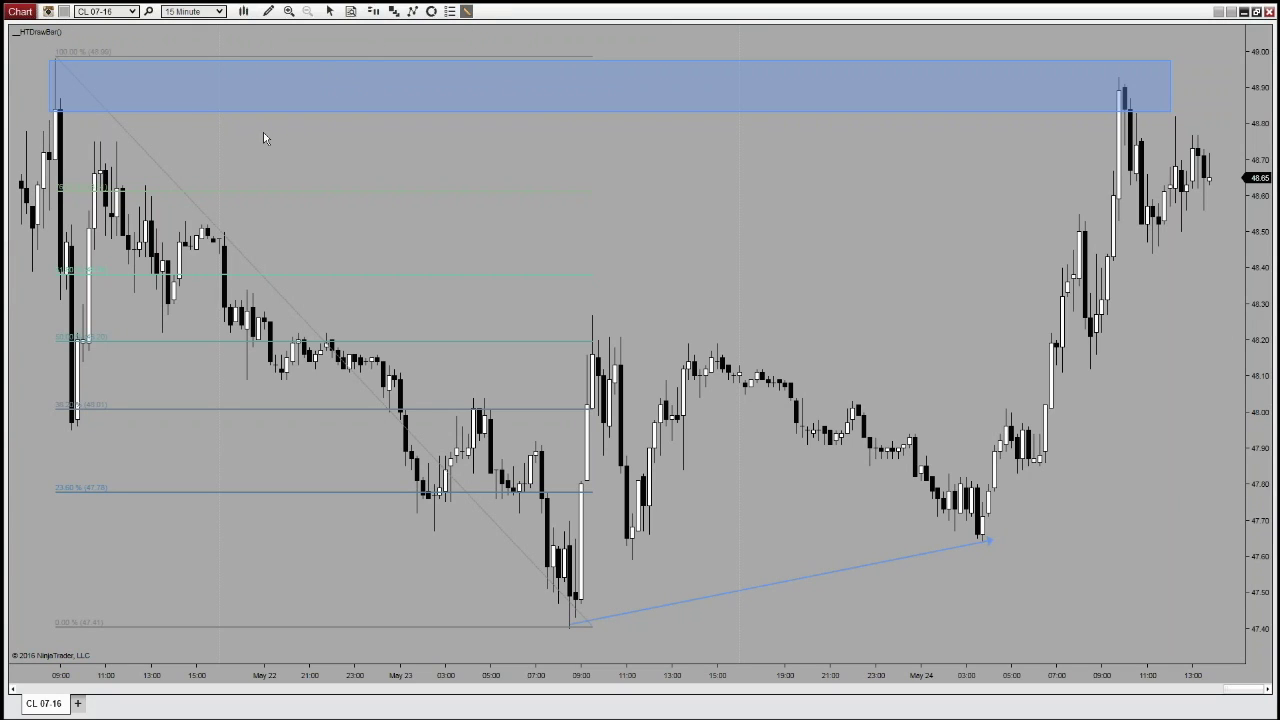
click(466, 12)
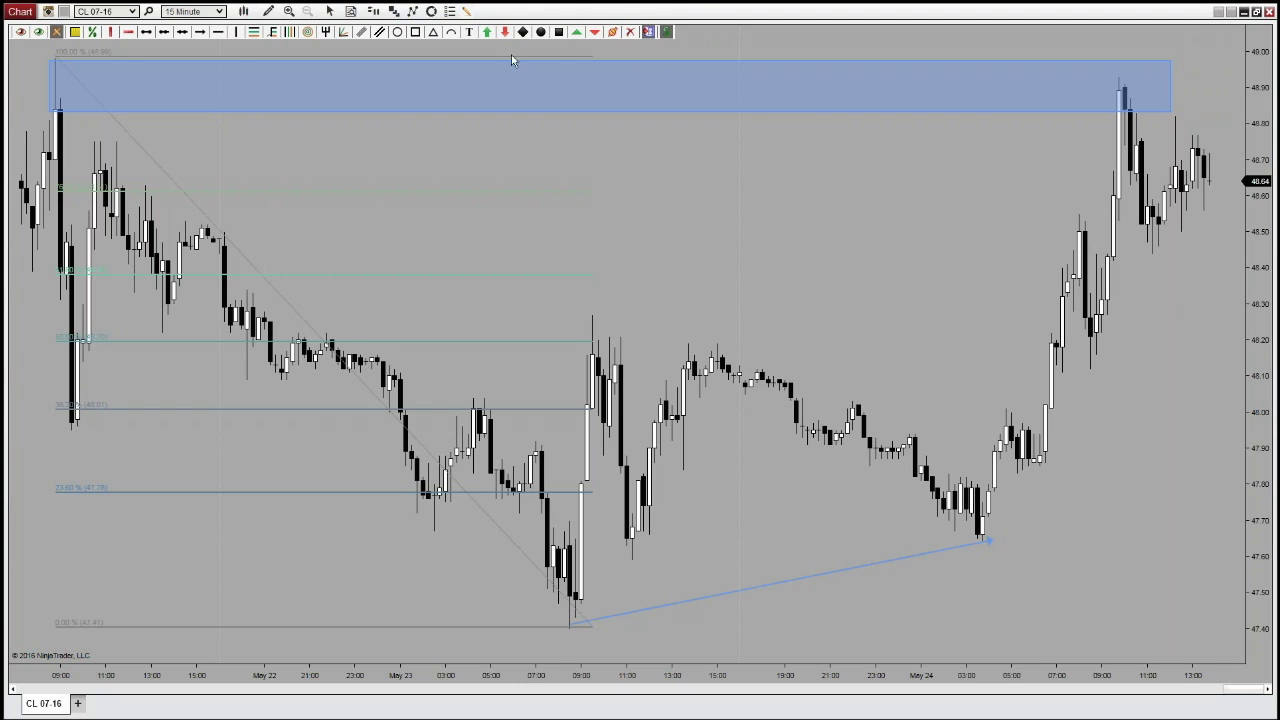
Open the draw bar's icon selection and switch the TriangleDn marker icon off and on several times, leaving it enabled
right_click(467, 12)
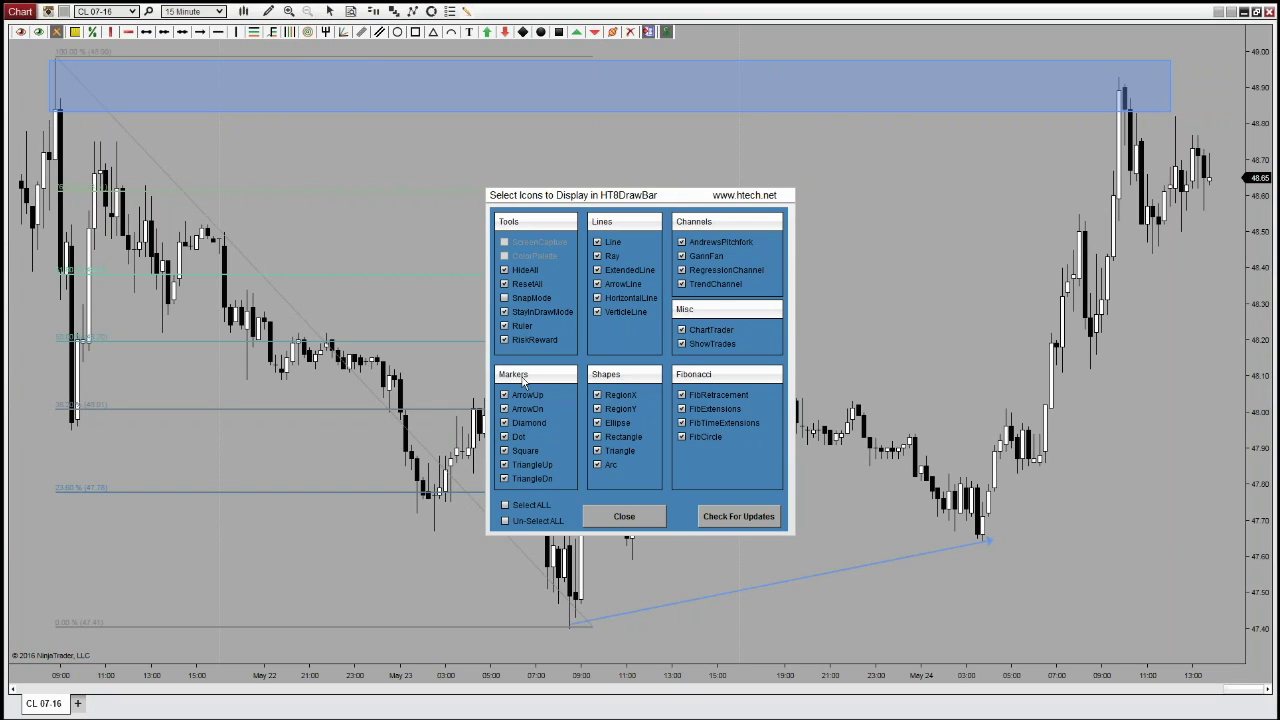
click(505, 480)
click(505, 480)
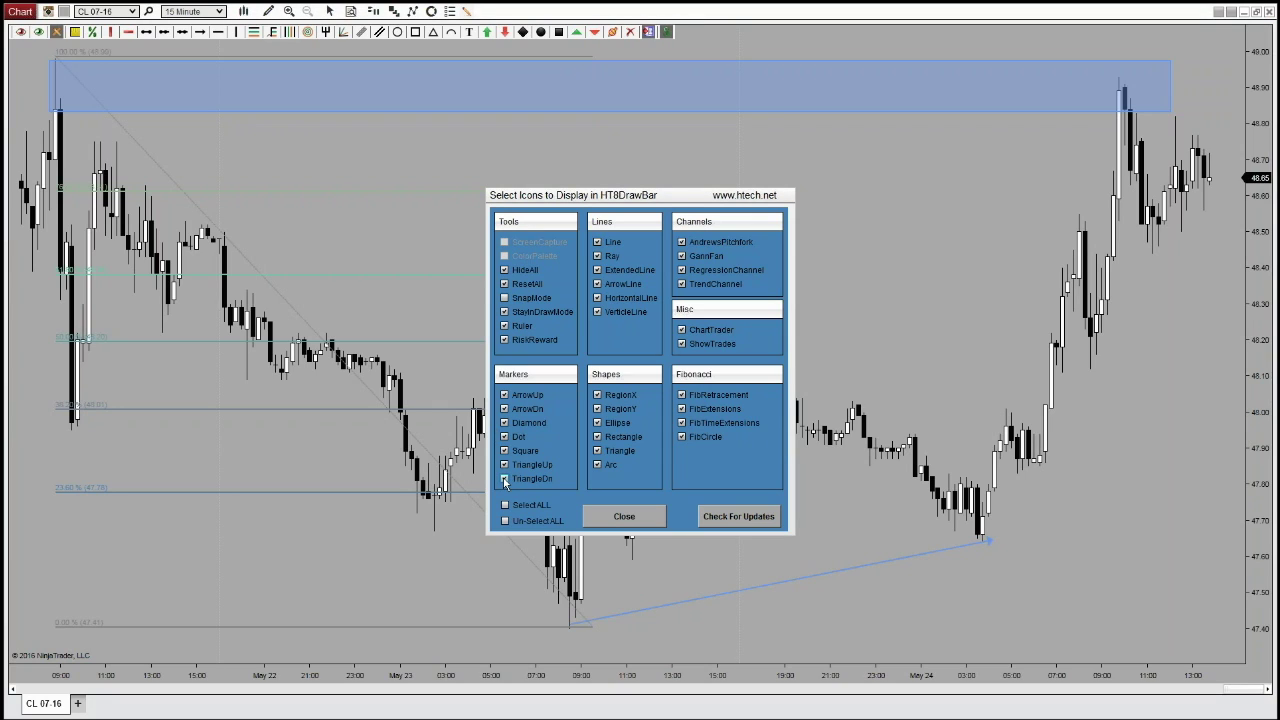
click(505, 480)
click(505, 480)
click(505, 480)
click(505, 480)
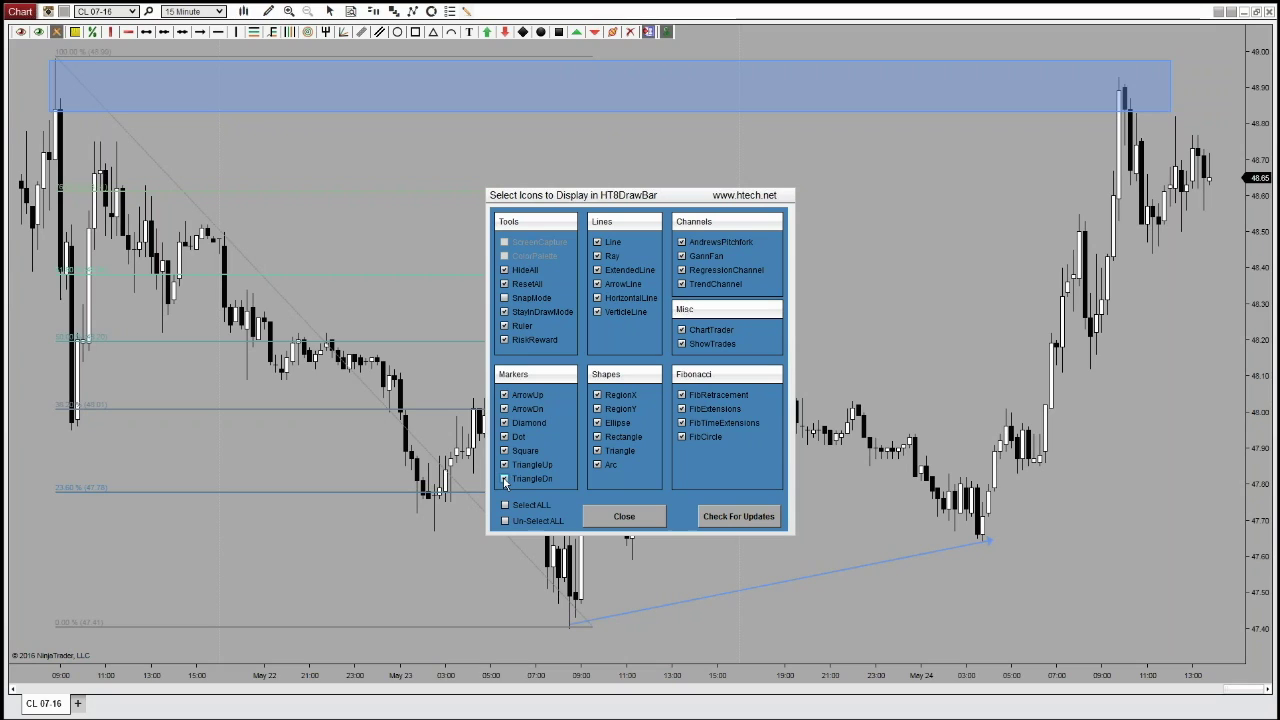
Remove the TriangleDn, TriangleUp, Square, Dot and Diamond marker icons from the draw bar
click(505, 480)
click(505, 465)
click(505, 451)
click(505, 437)
click(505, 423)
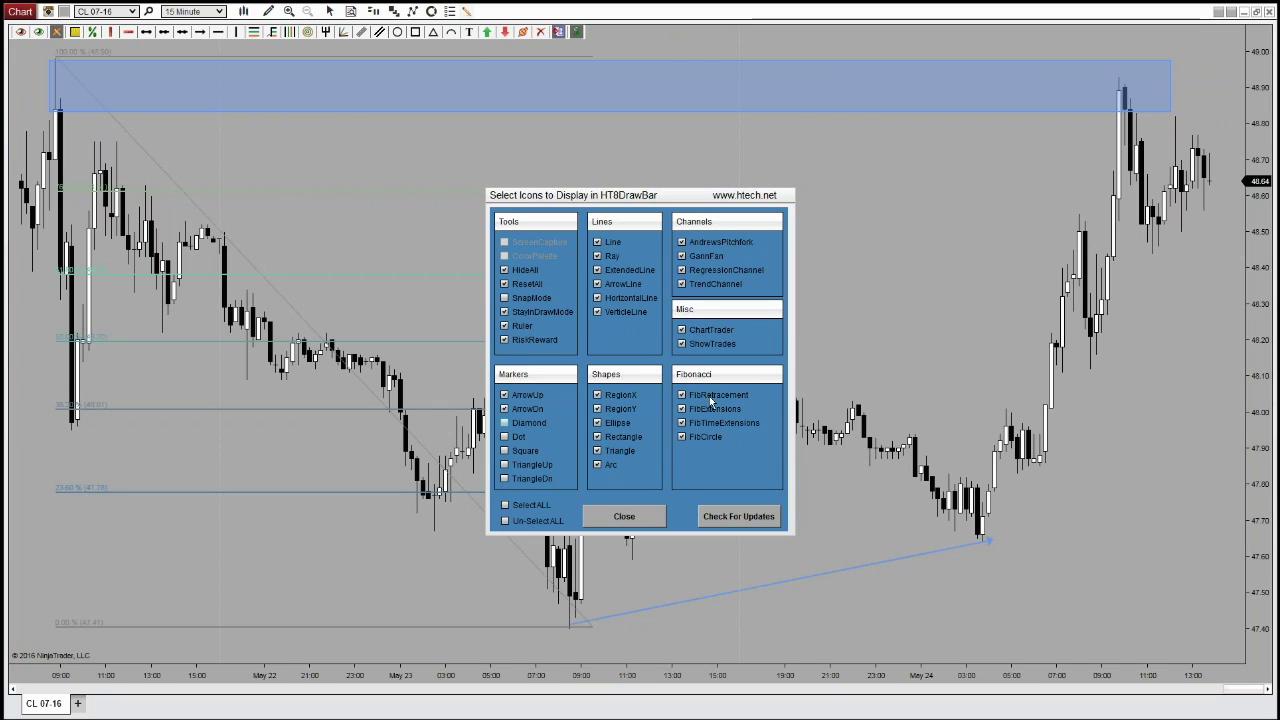
Remove the FibCircle, FibTimeExtensions, GannFan and Arc icons from the draw bar
click(682, 437)
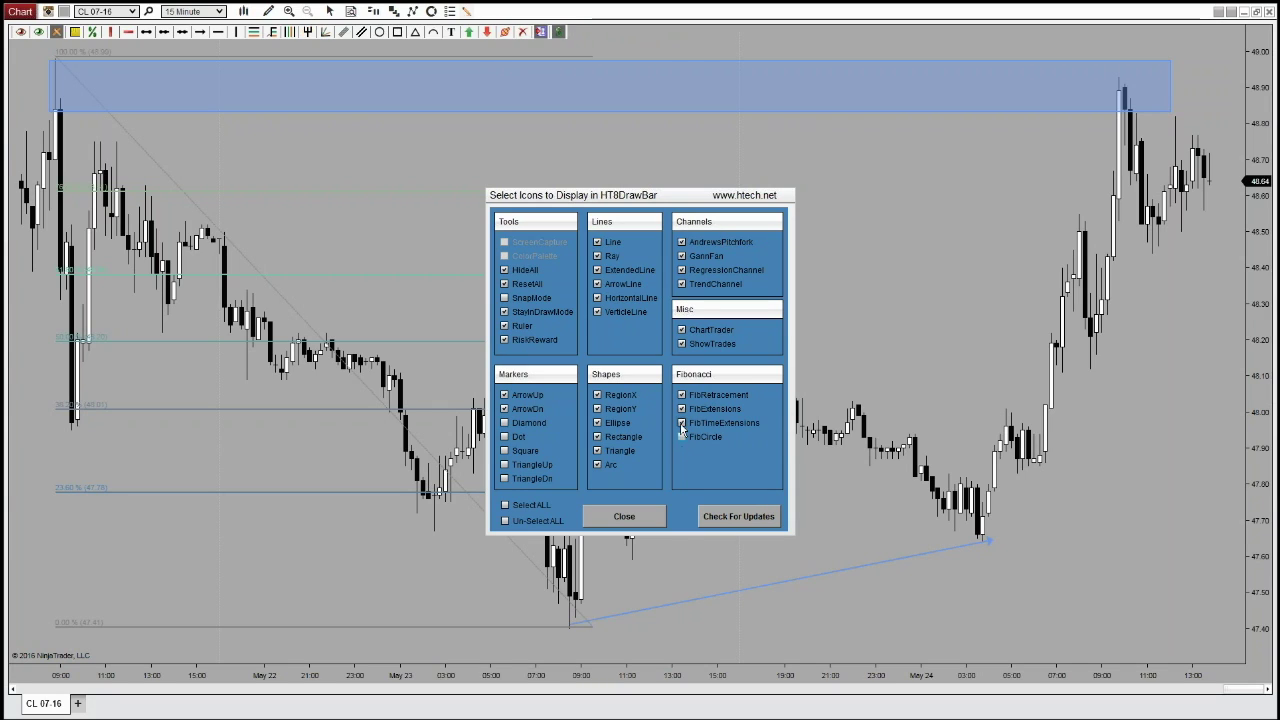
click(682, 423)
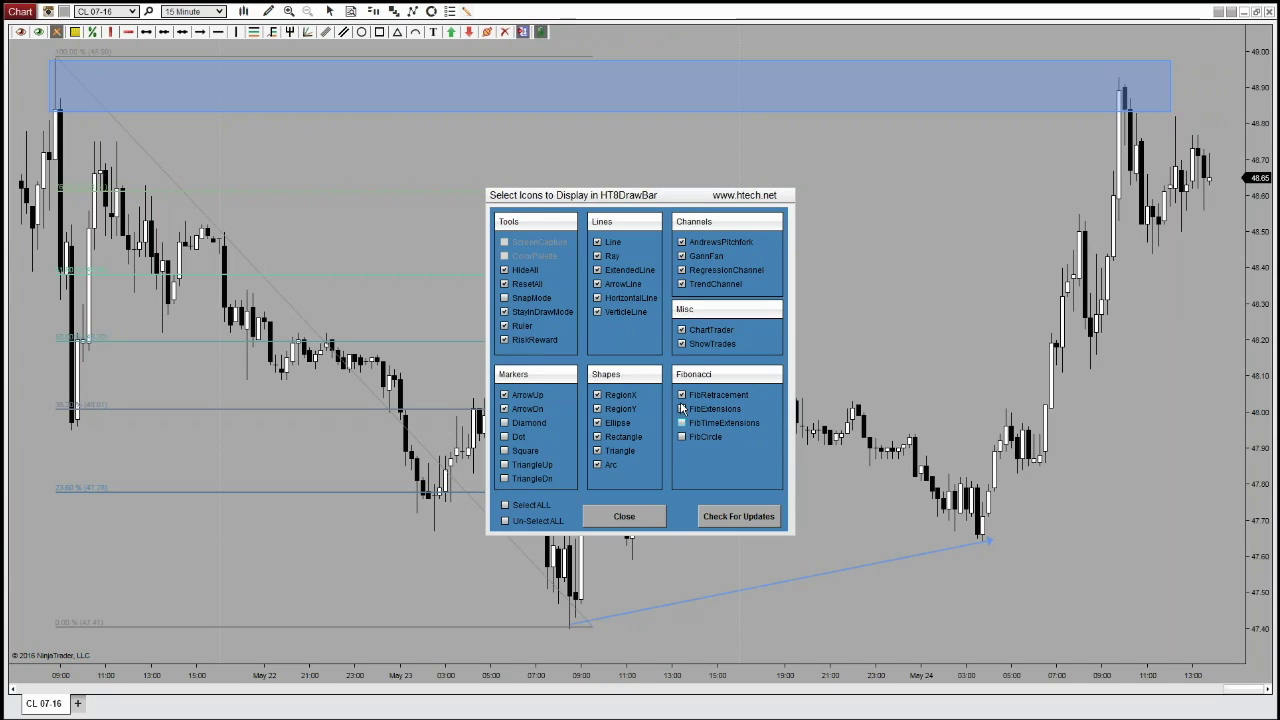
click(682, 257)
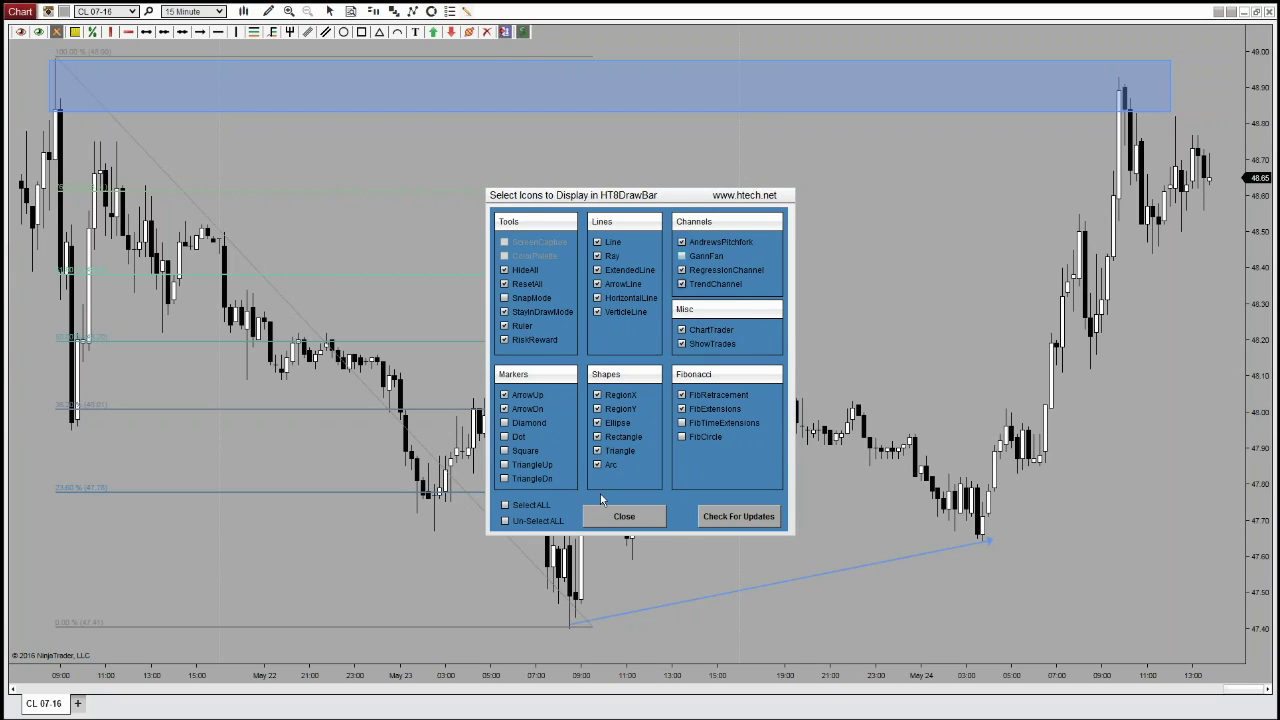
click(599, 465)
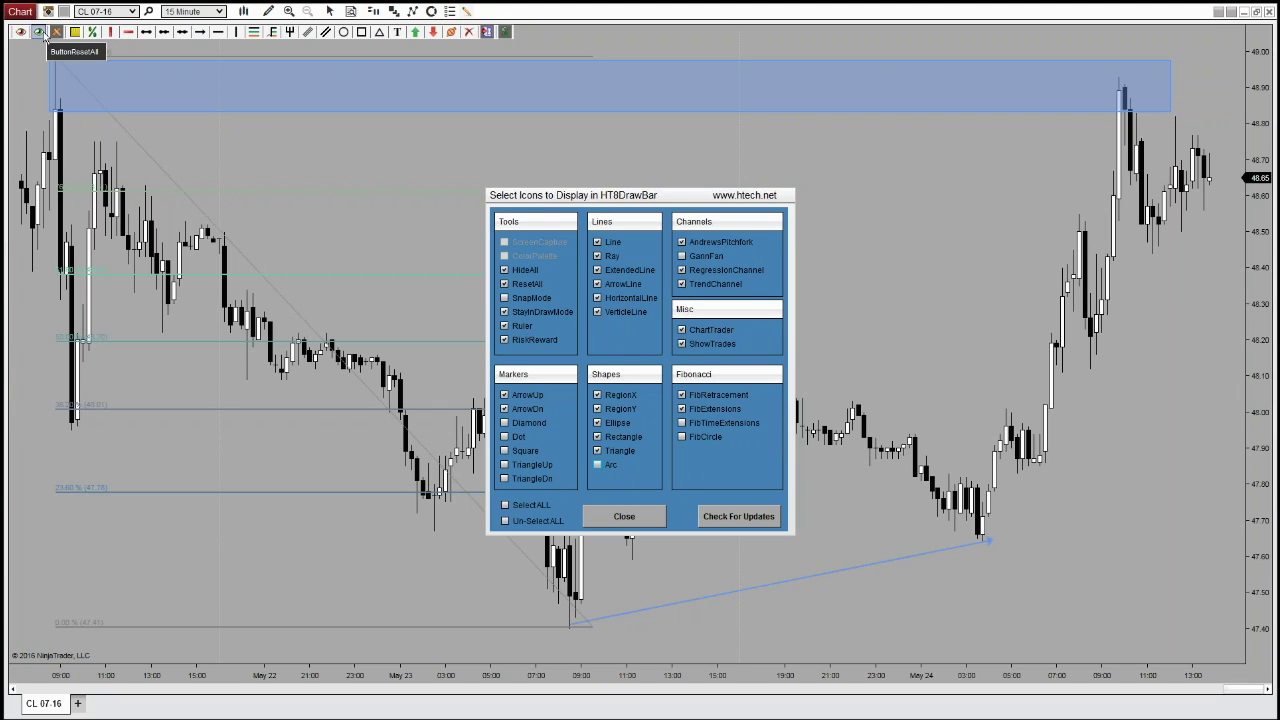
Take the HideAll and ResetAll tool icons off the draw bar and restore them
click(504, 272)
click(505, 285)
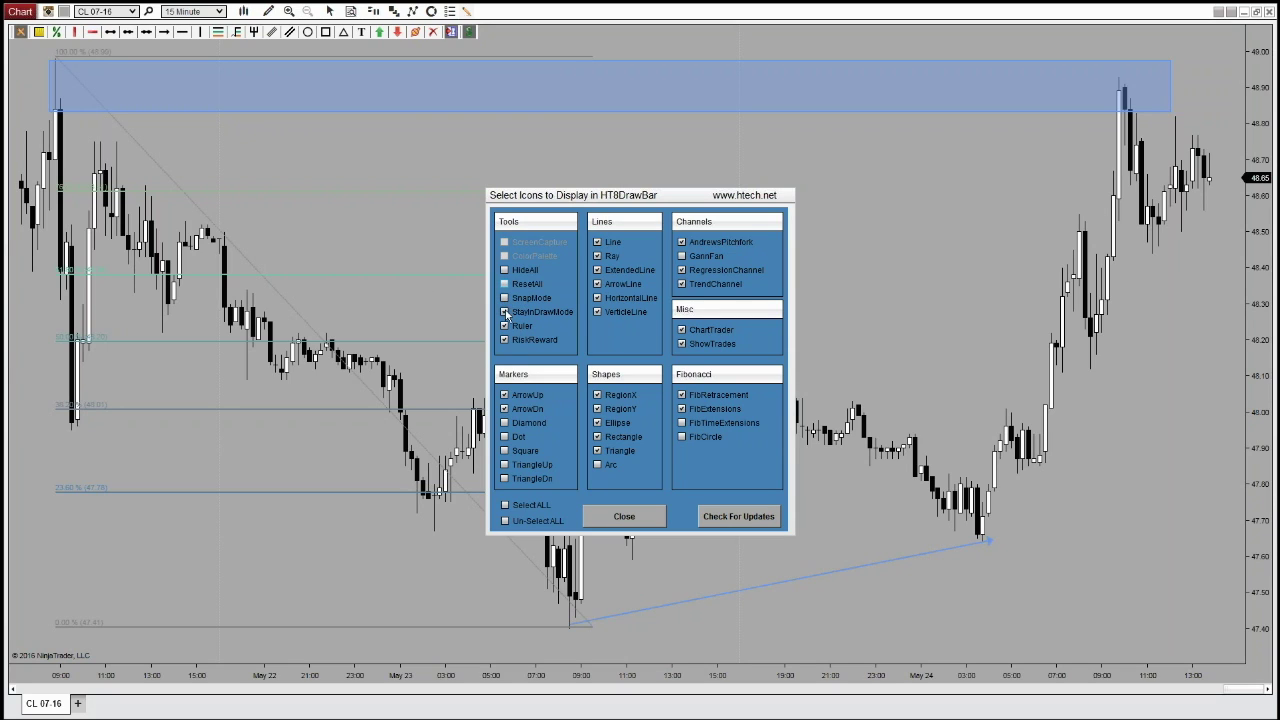
click(505, 312)
click(505, 270)
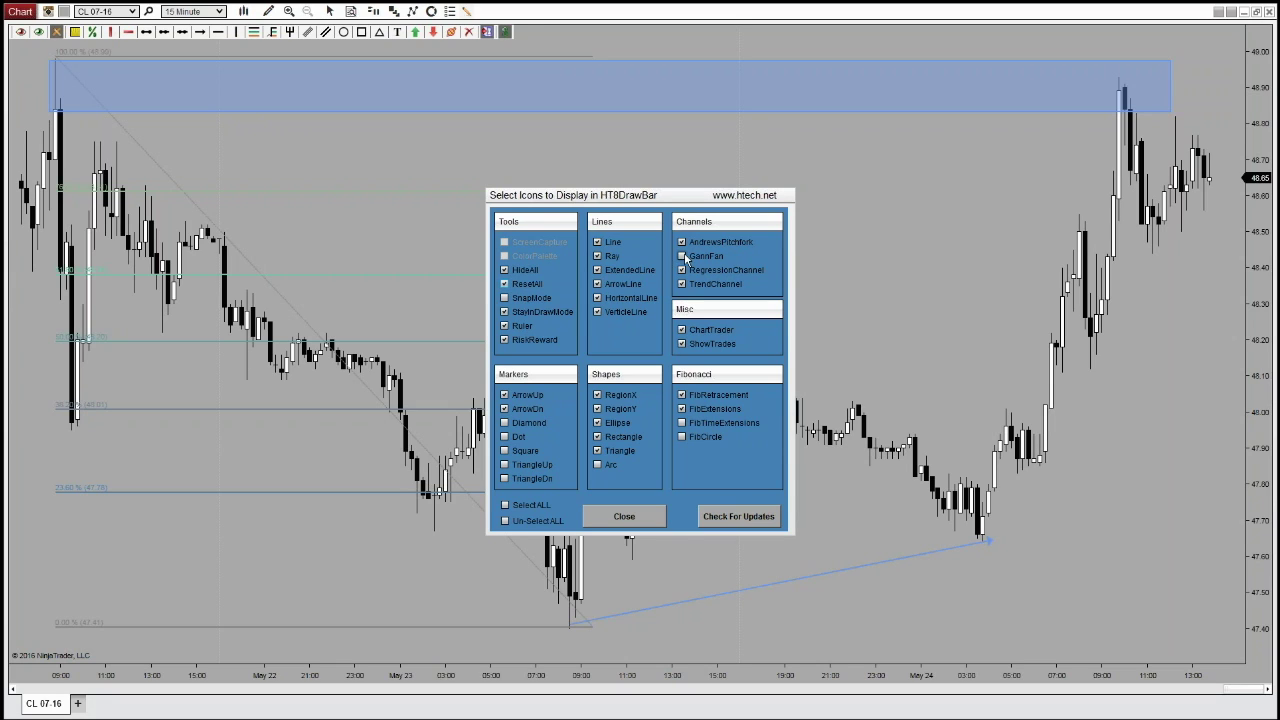
Restore the GannFan, FibTimeExtensions and FibCircle icons, and try the Select ALL and Un-Select ALL options
click(682, 256)
click(681, 423)
click(681, 437)
click(506, 505)
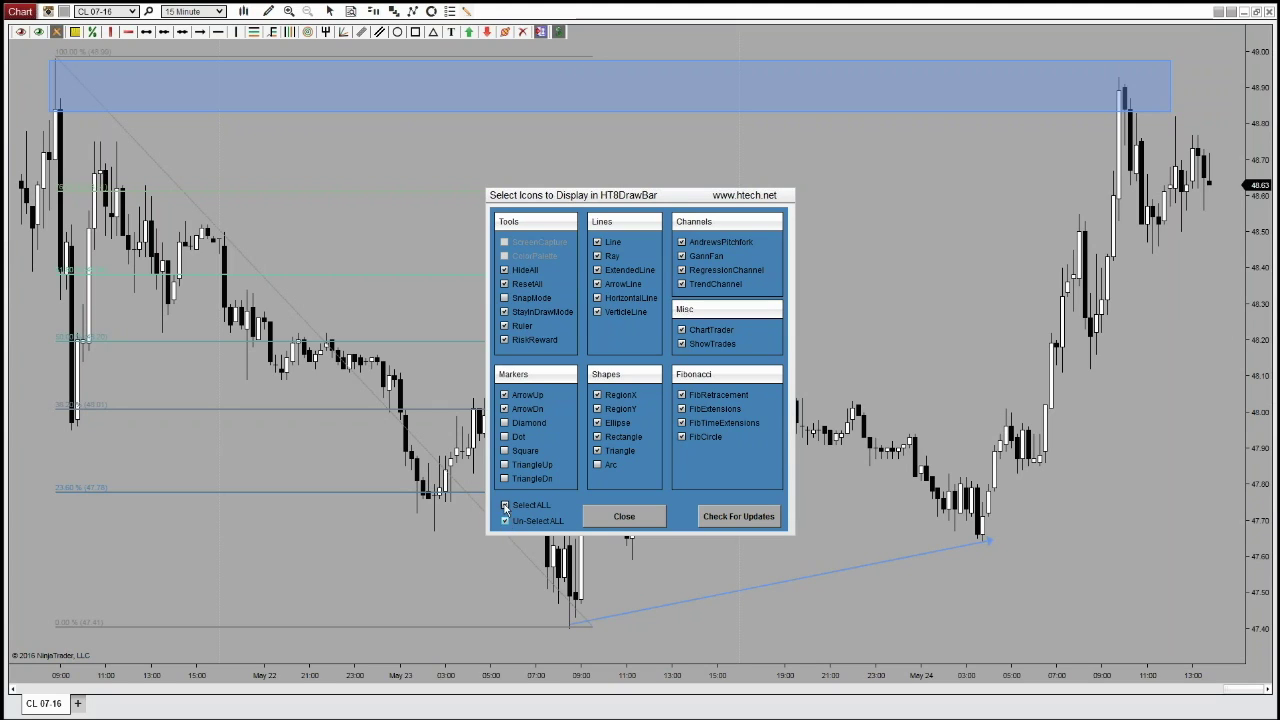
click(505, 521)
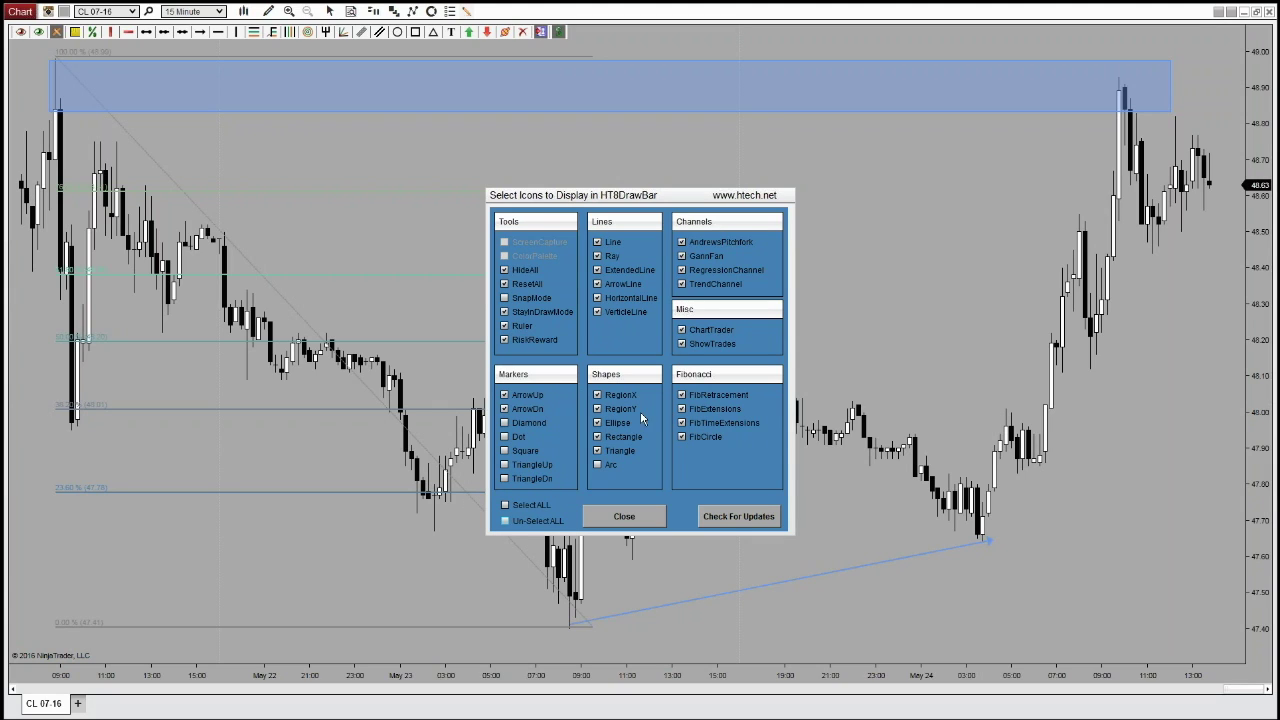
Put the Diamond, Dot, Square, TriangleUp and TriangleDn marker icons and the Arc shape icon back on the draw bar
click(505, 423)
click(506, 437)
click(506, 451)
click(506, 465)
click(506, 479)
click(597, 465)
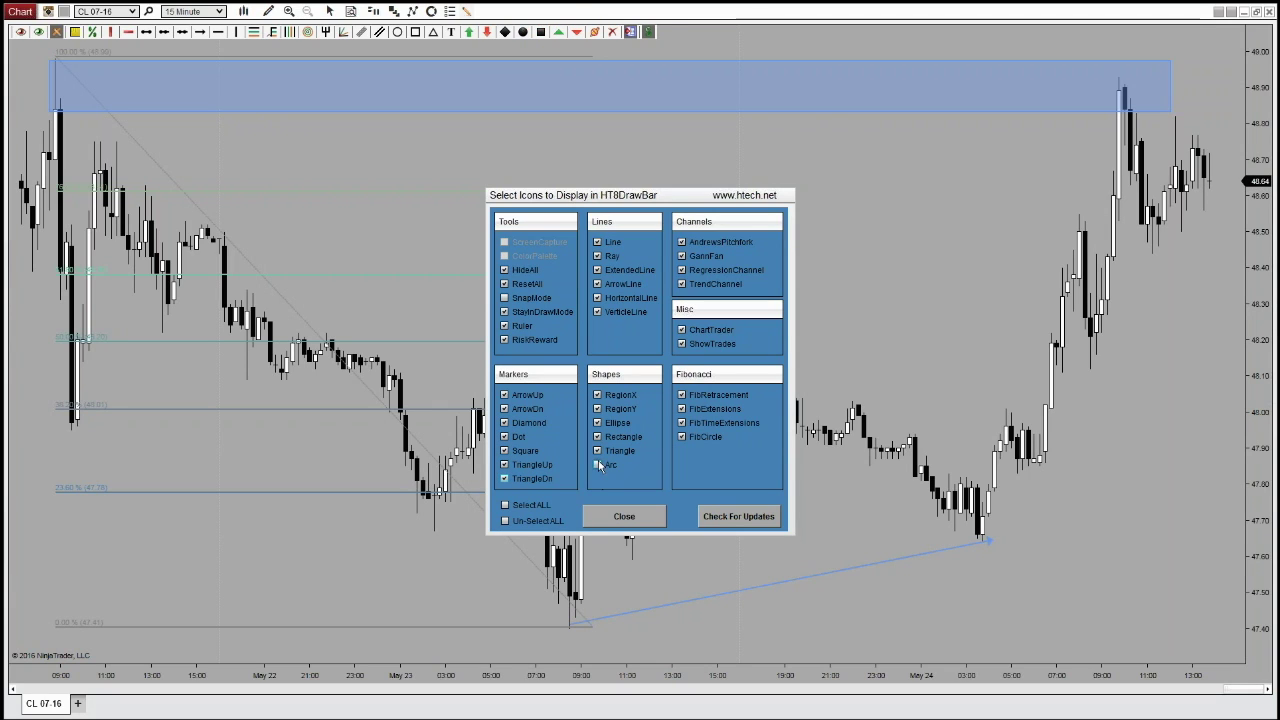
Add the SnapMode icon to compare it with the chart's own Snap Mode option, remove it again and close the icon selection
click(504, 304)
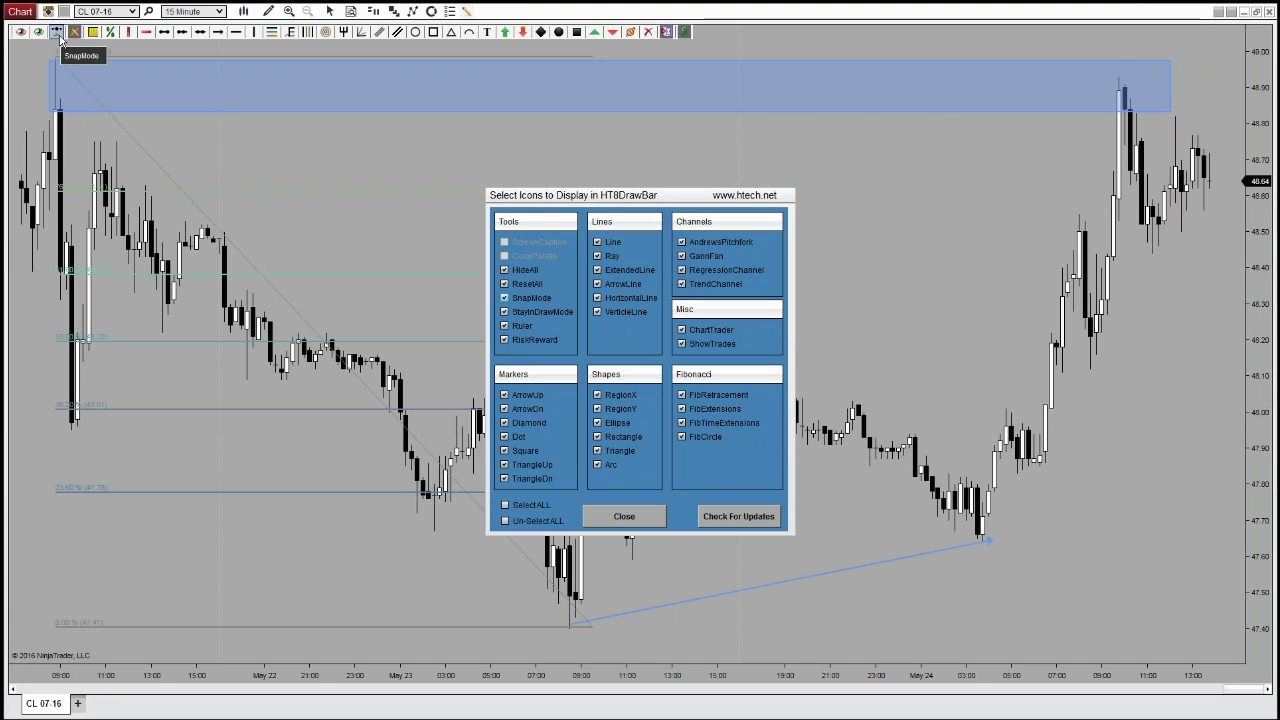
click(269, 12)
mouse_move(284, 30)
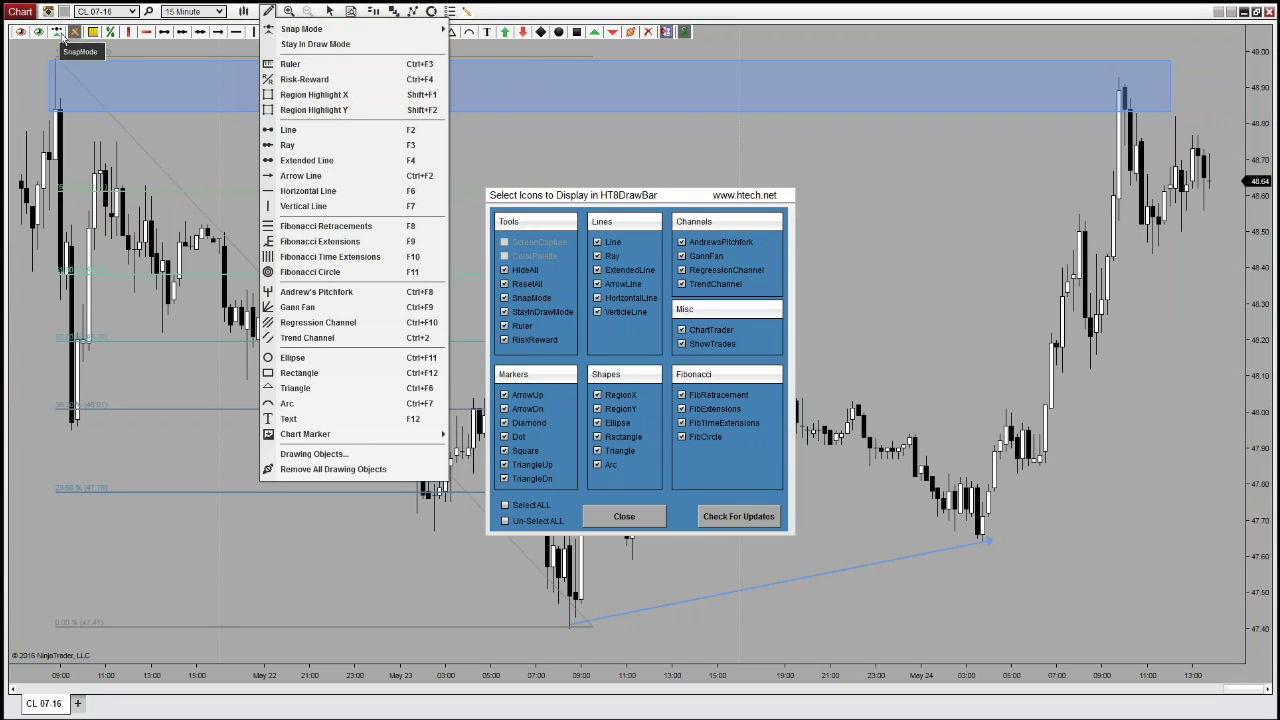
click(505, 298)
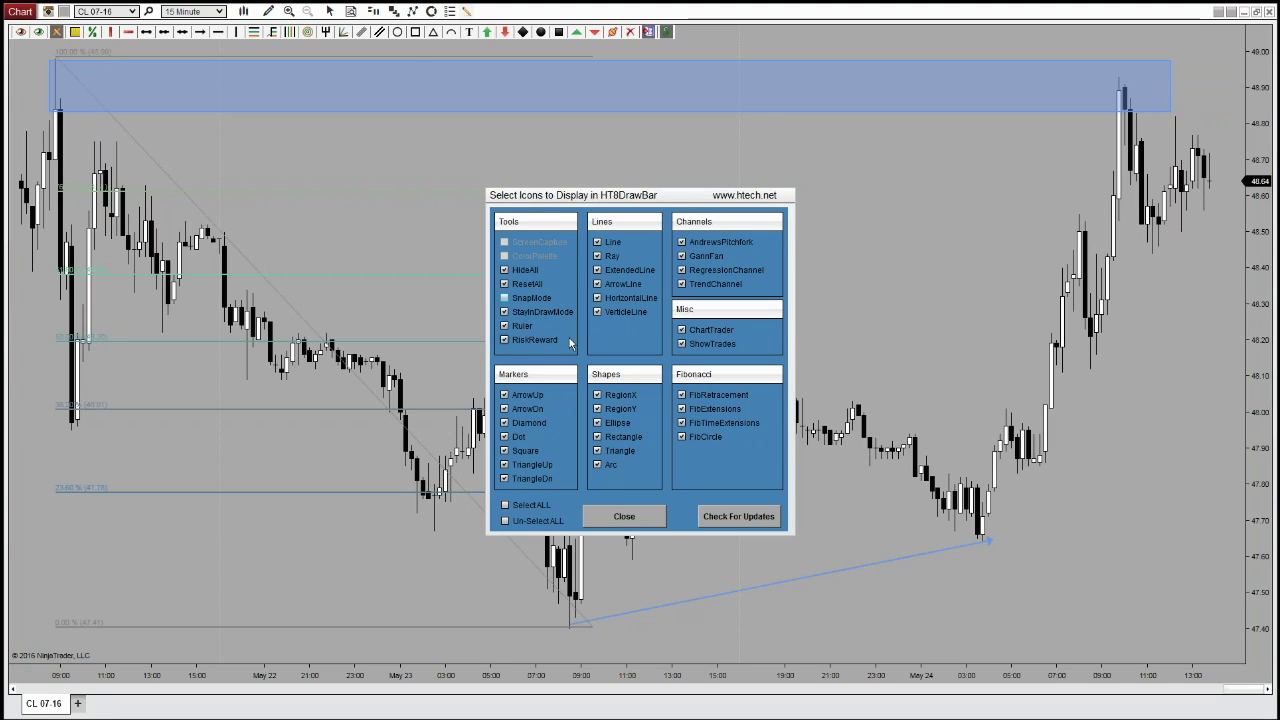
click(616, 514)
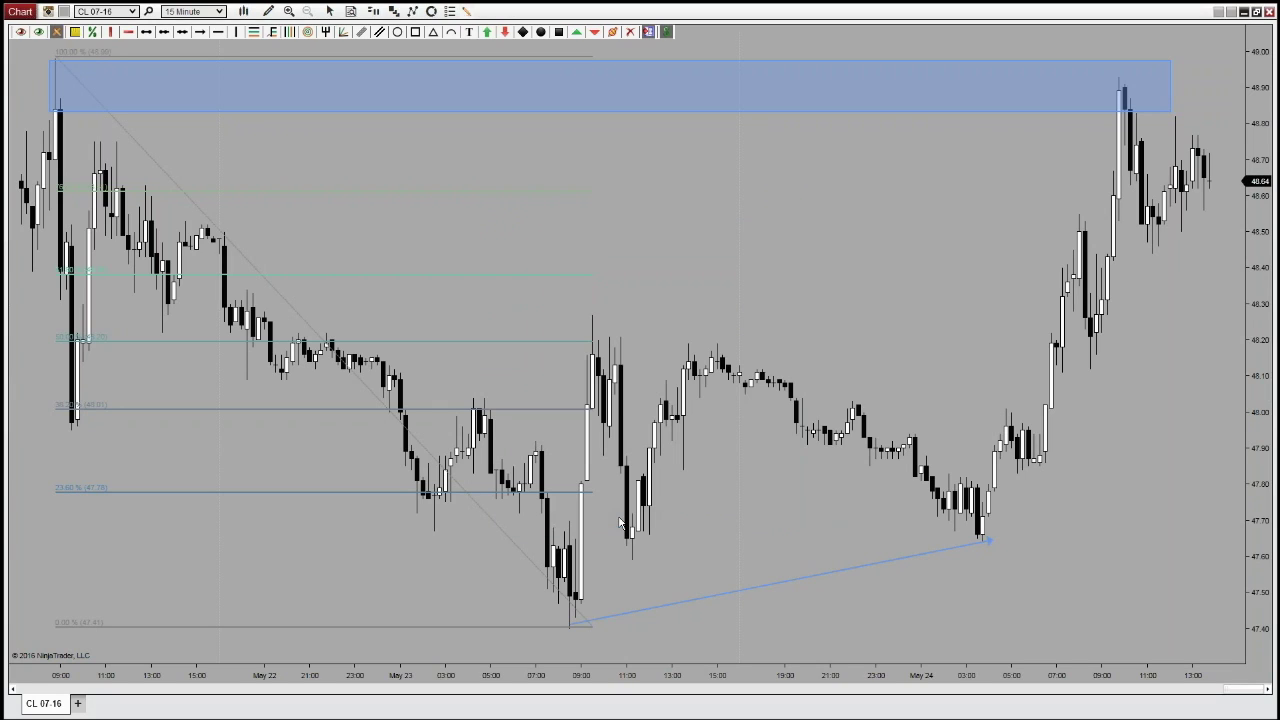